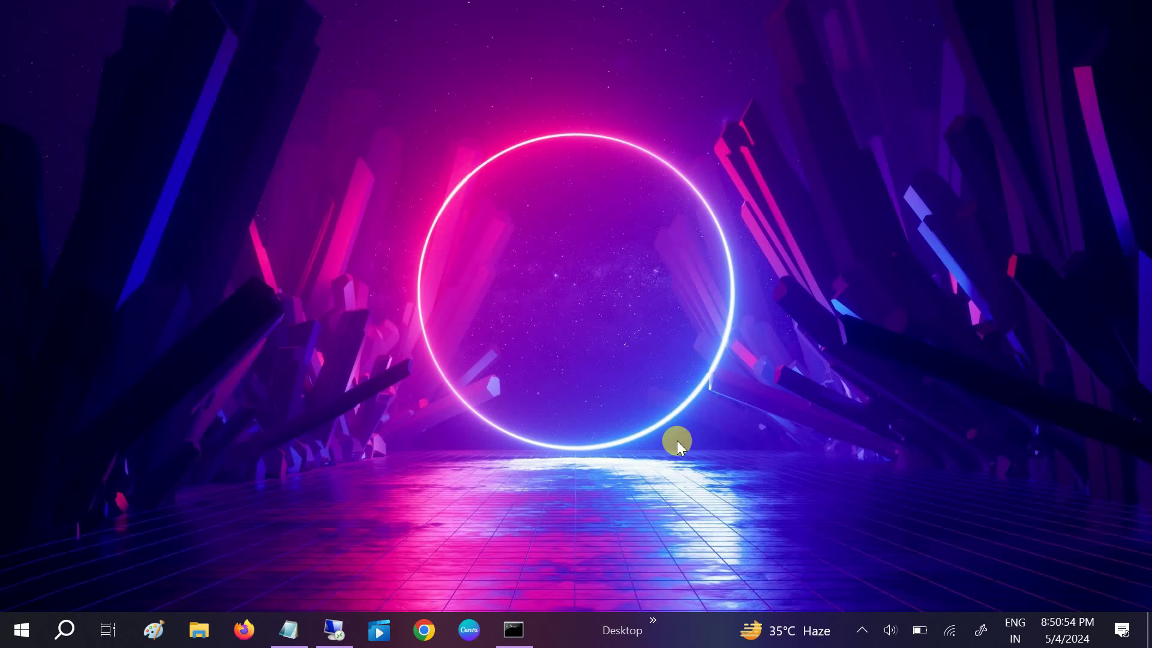
- Search 'mic' in Start, launch Microsoft Store, then close it
click(66, 631)
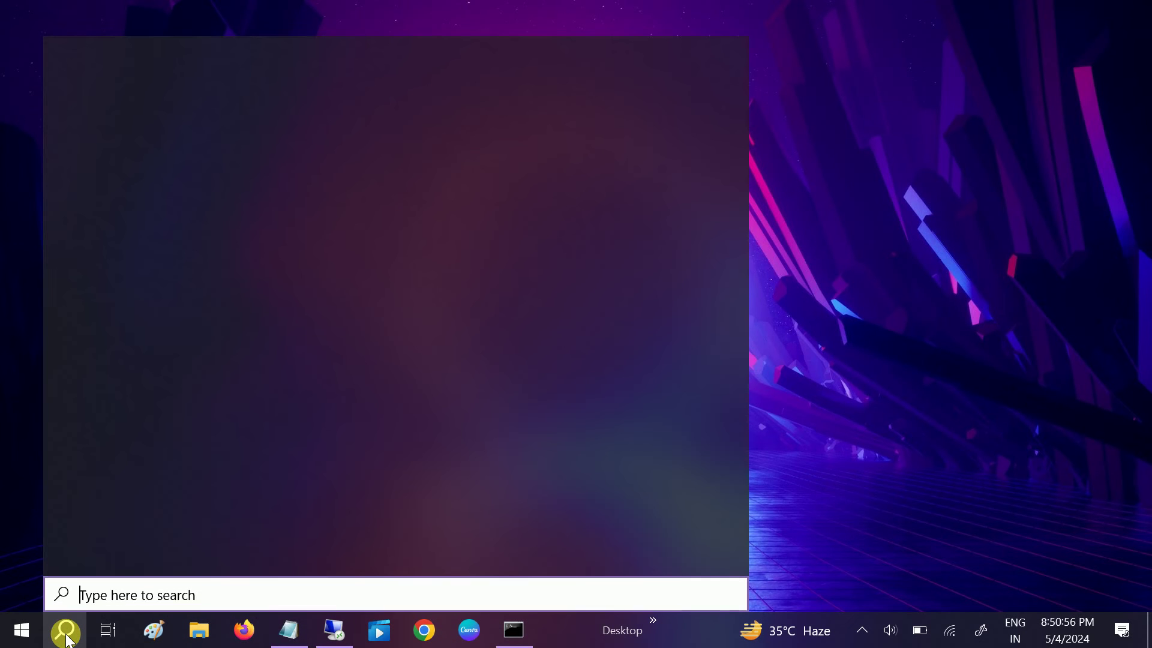
text(mic)
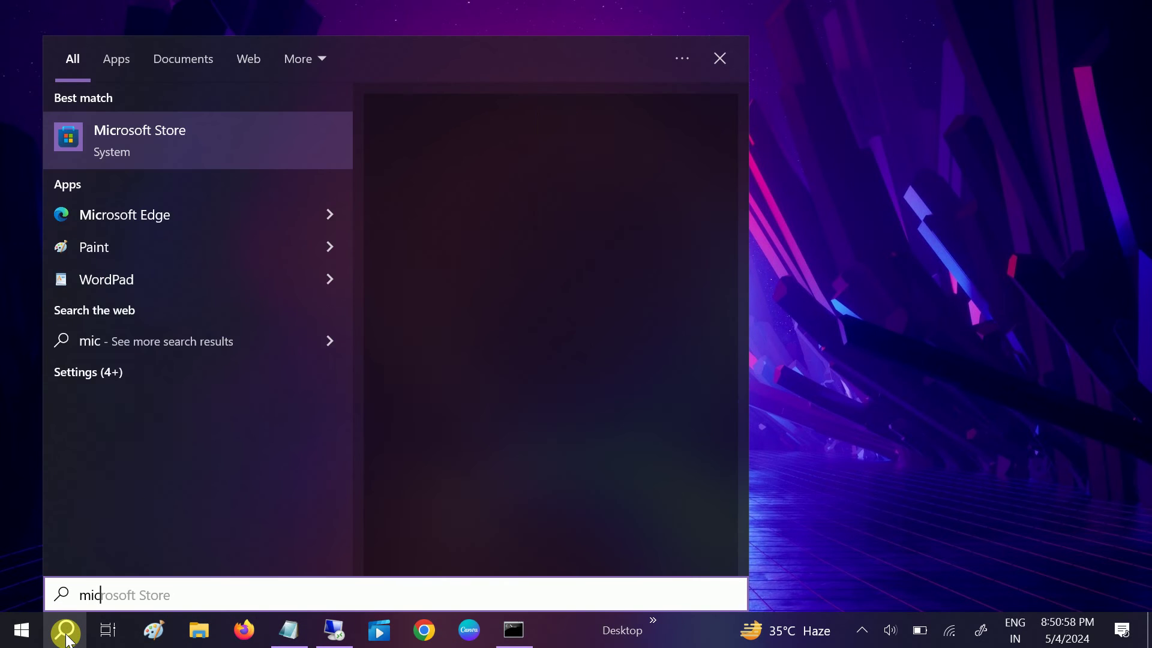
click(236, 147)
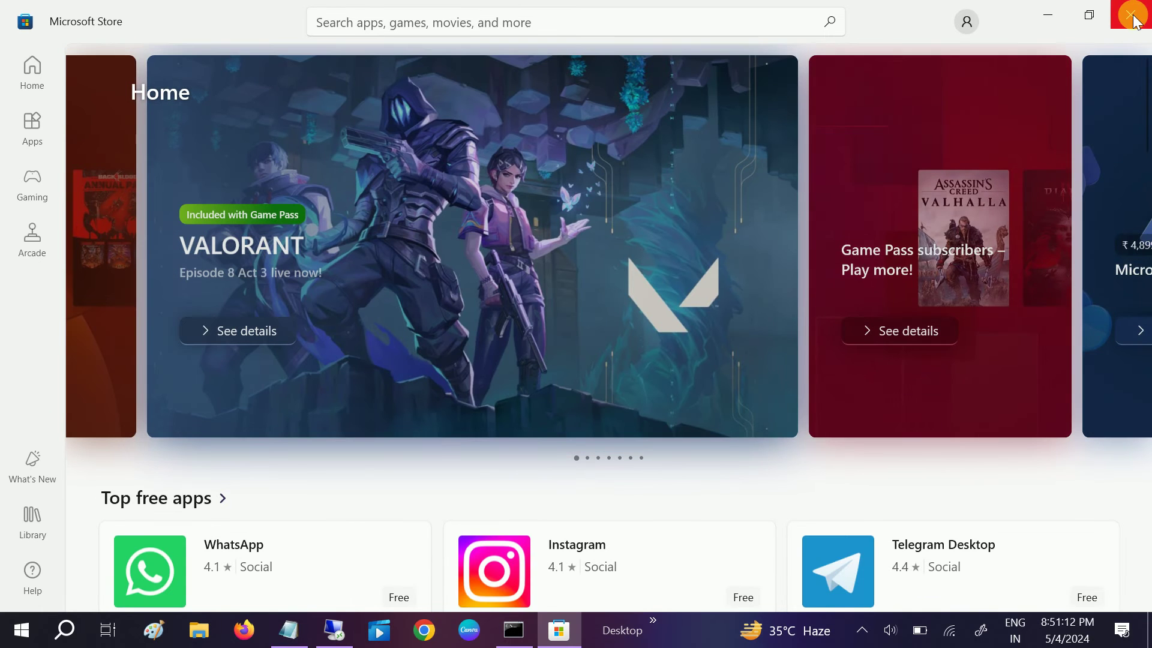
click(1132, 16)
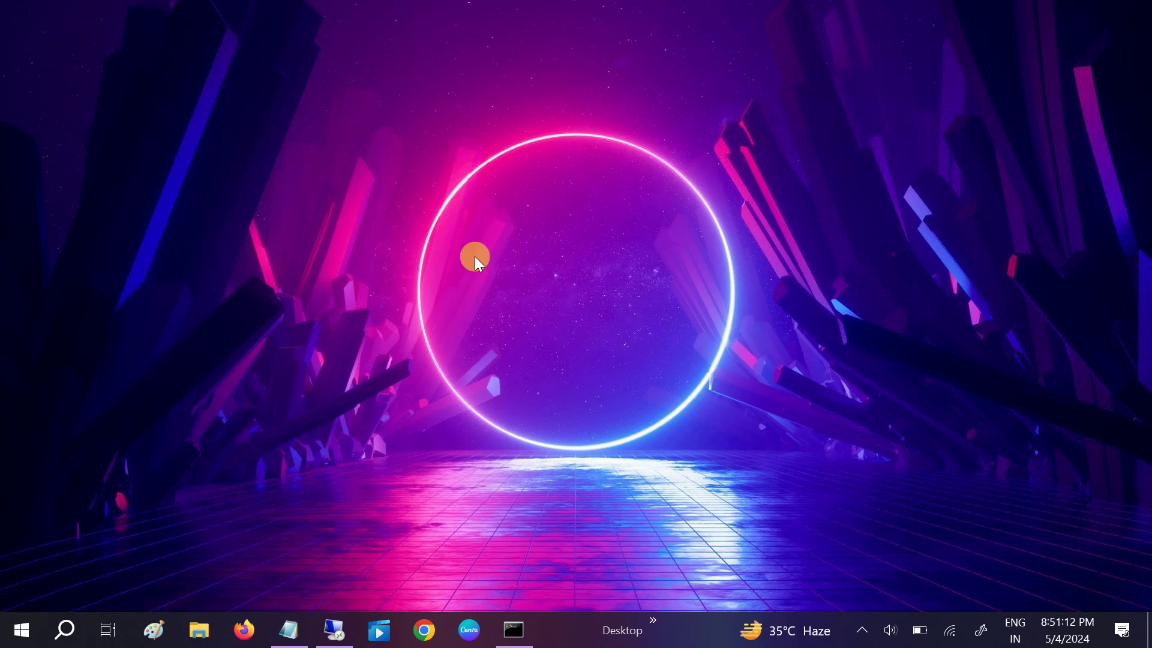
- Search 'micr' and open Microsoft Store's App settings from its right-click menu
click(63, 631)
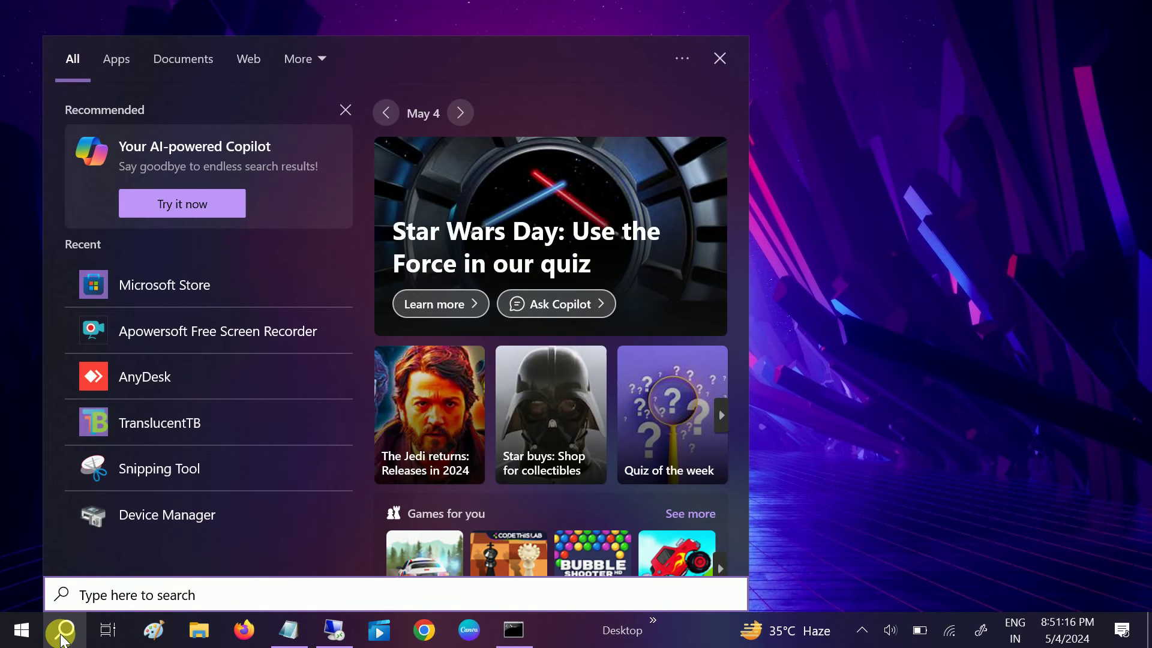
text(micr)
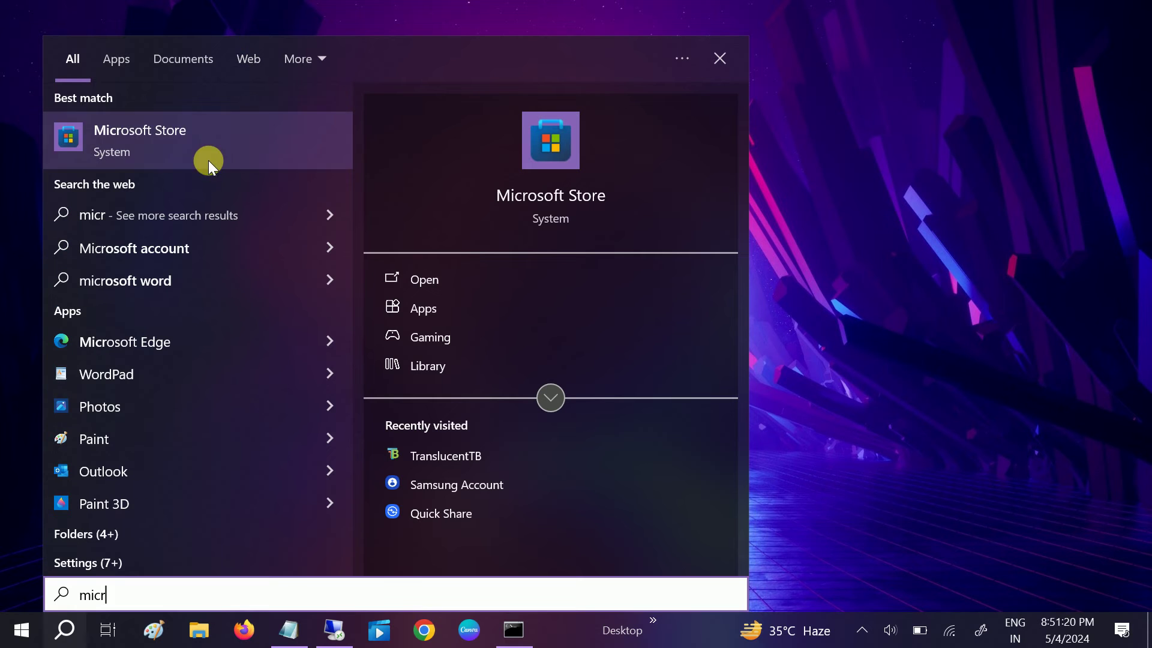
right_click(196, 144)
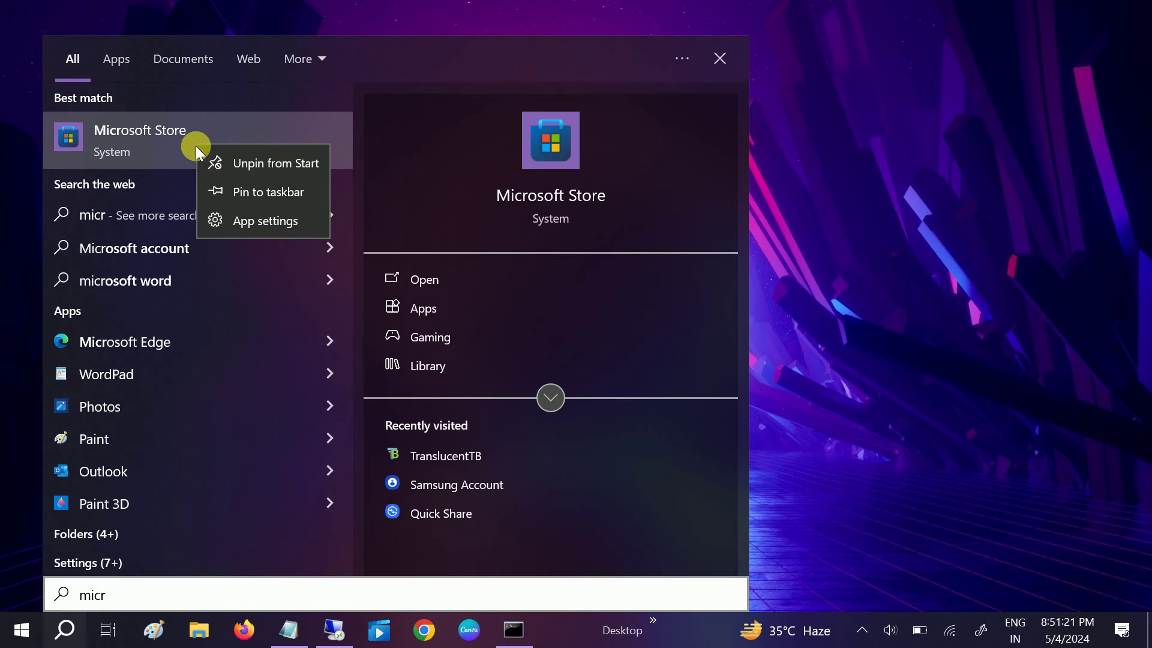
click(259, 221)
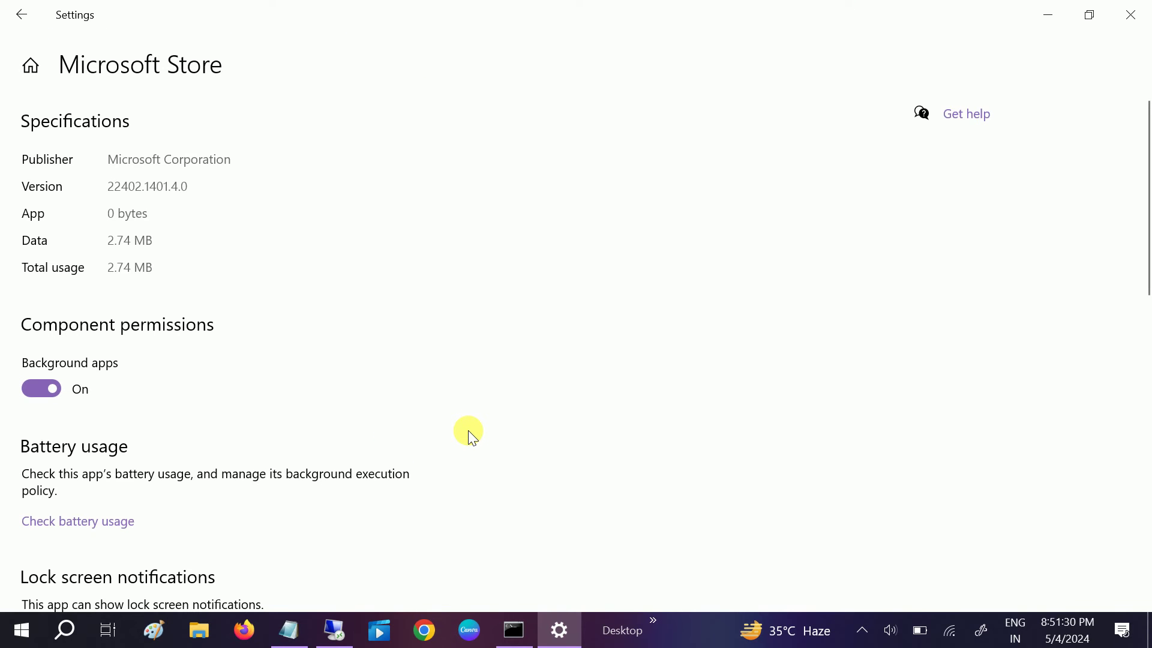
- Repair Microsoft Store from its app settings page
scroll(466, 431, down, 6)
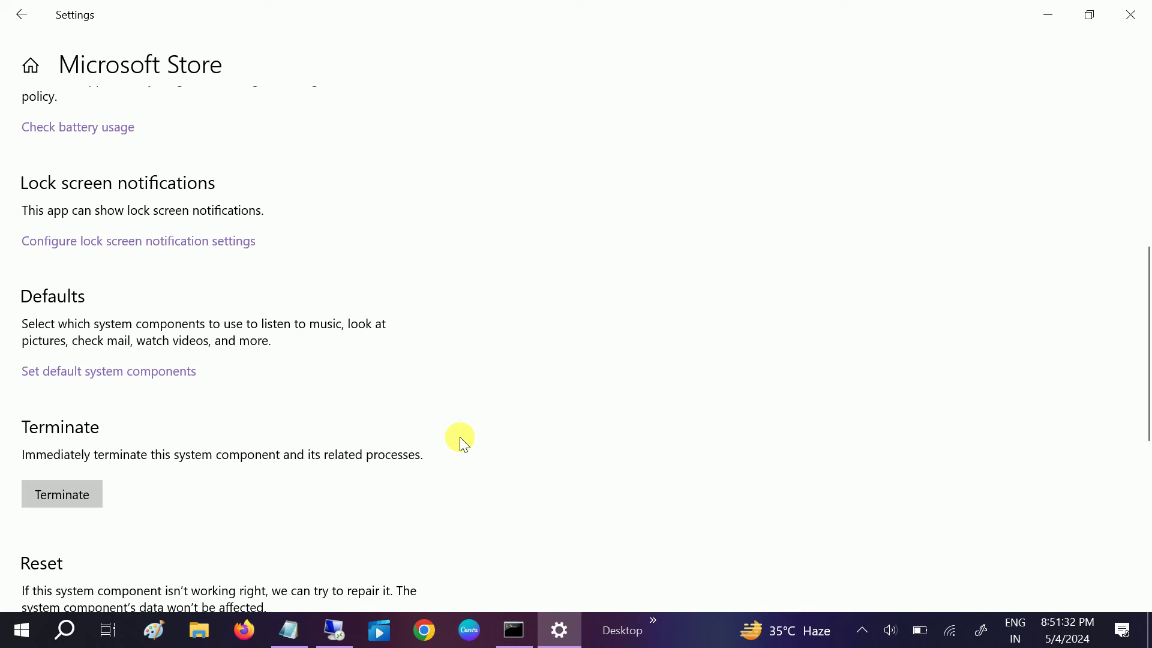
scroll(460, 437, down, 4)
click(81, 412)
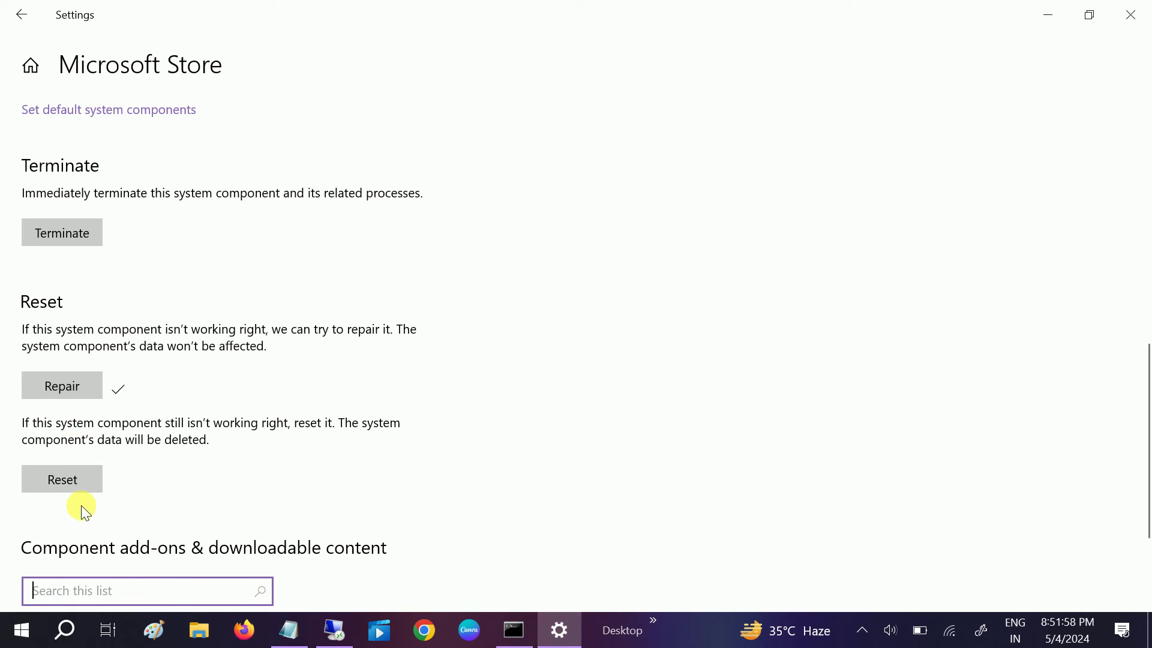
- Reset Microsoft Store's data, confirm the reset, and close Settings
click(80, 482)
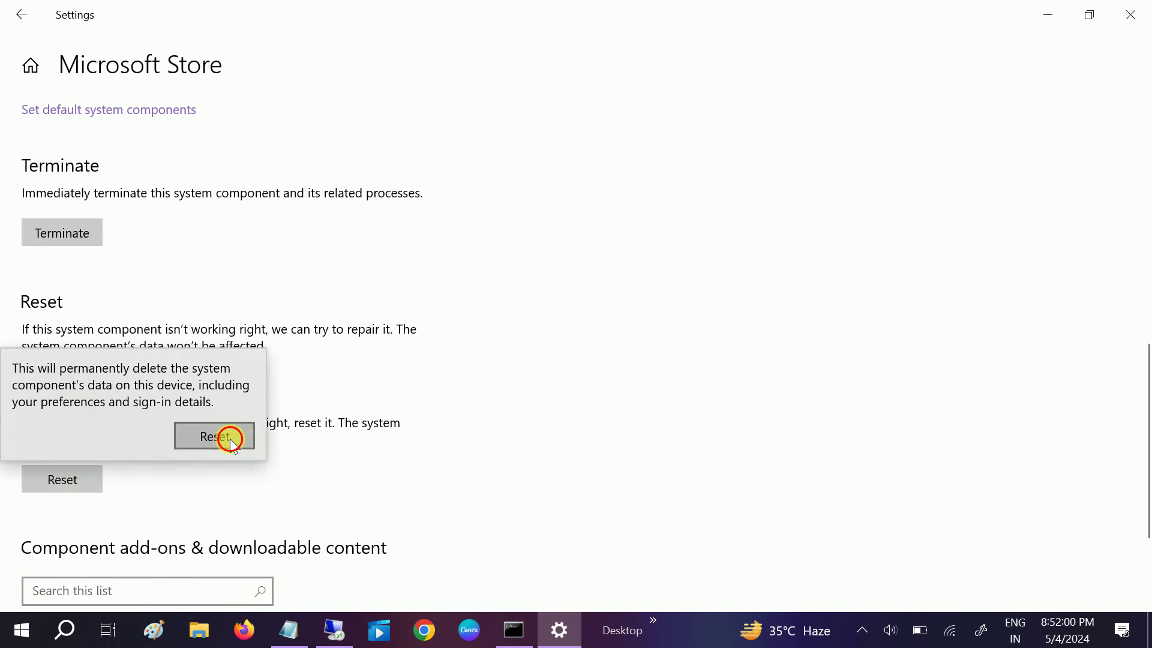
click(229, 438)
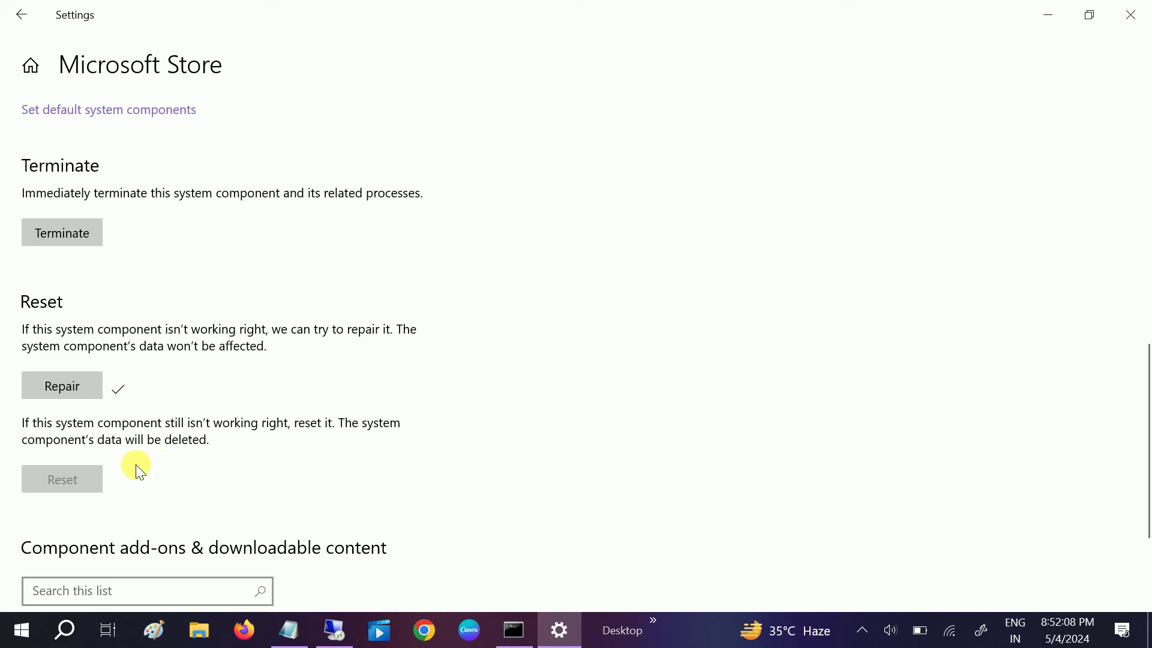
scroll(147, 471, down, 3)
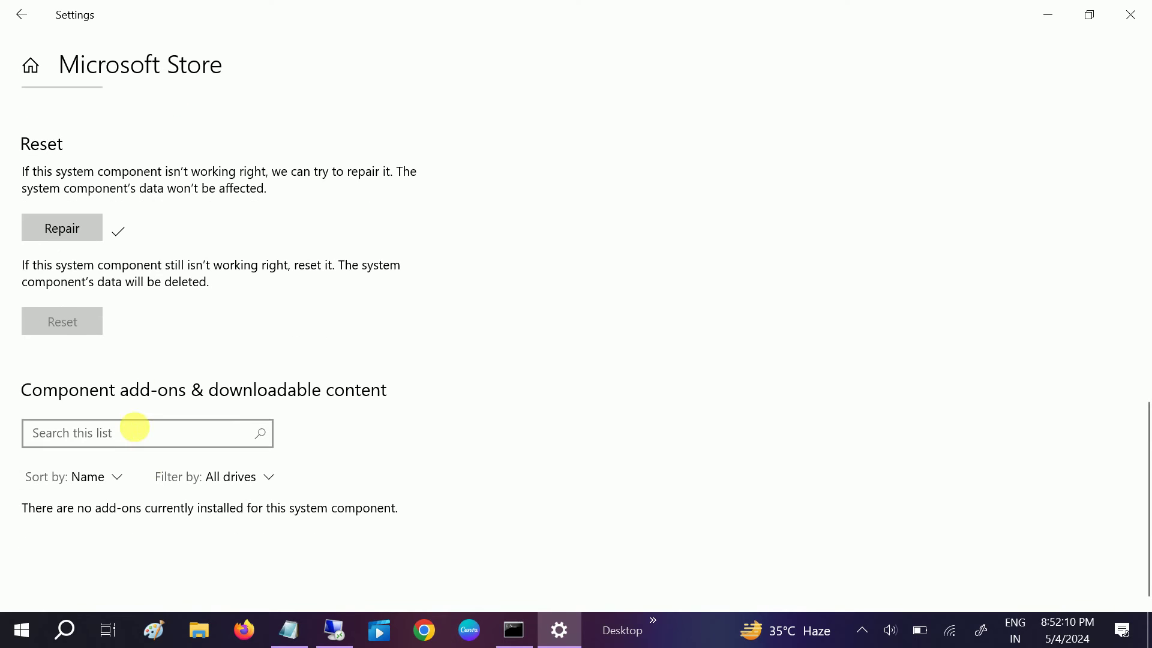
scroll(143, 409, up, 5)
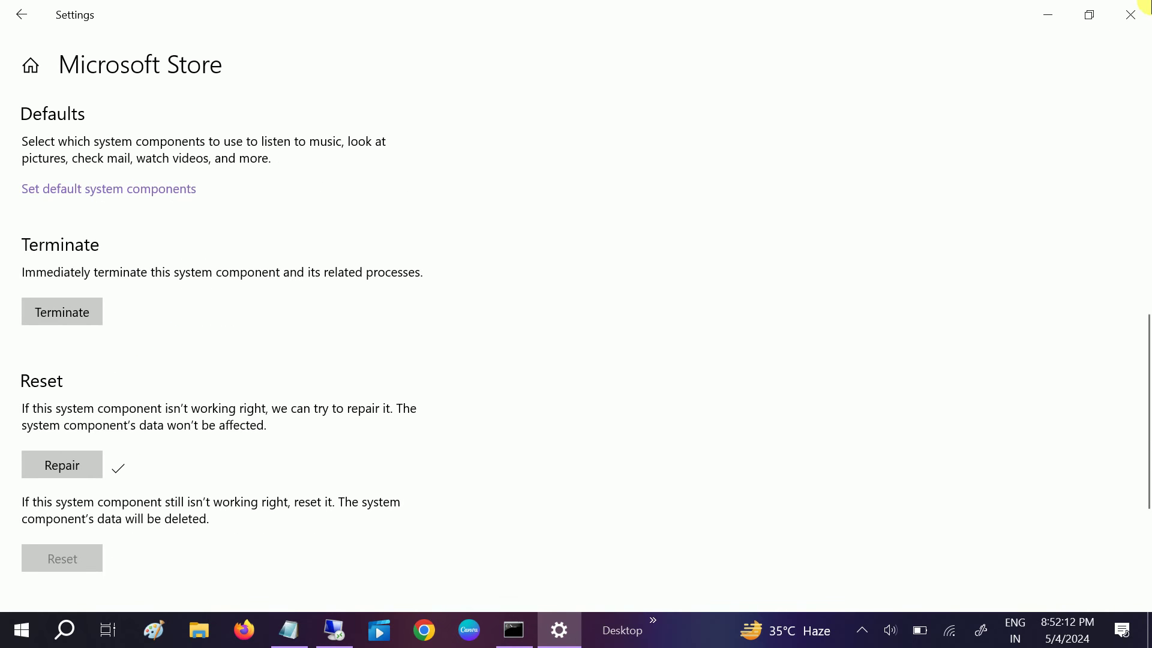
click(1132, 15)
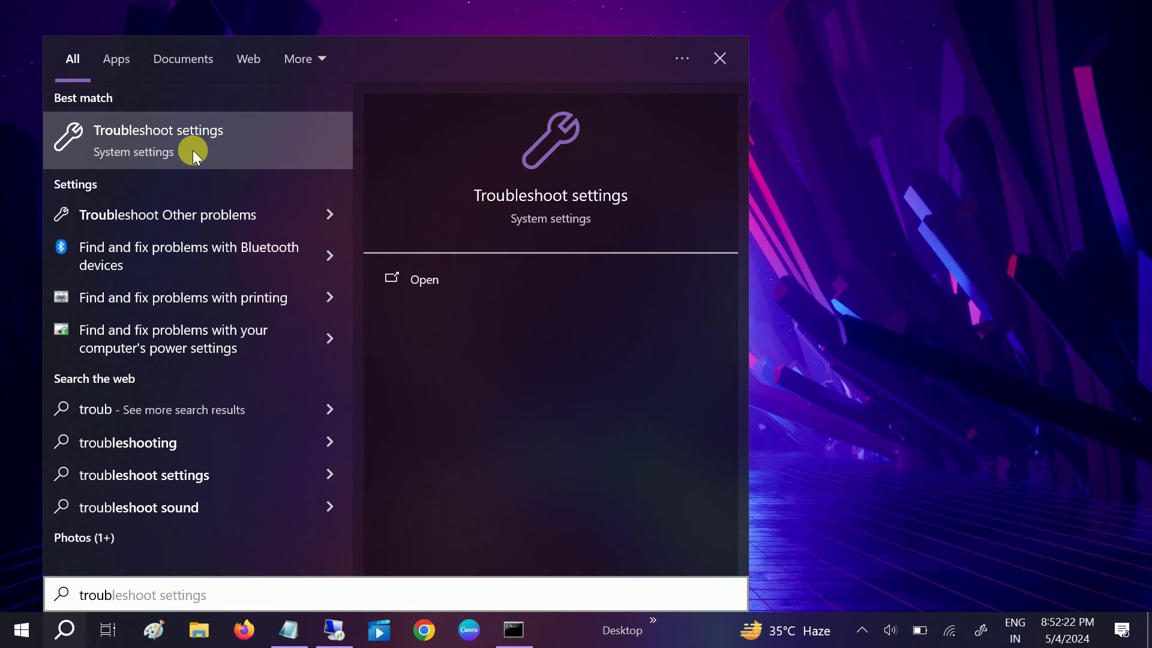
- Open Troubleshoot settings, go to Additional troubleshooters, and expand Windows Store Apps
click(192, 150)
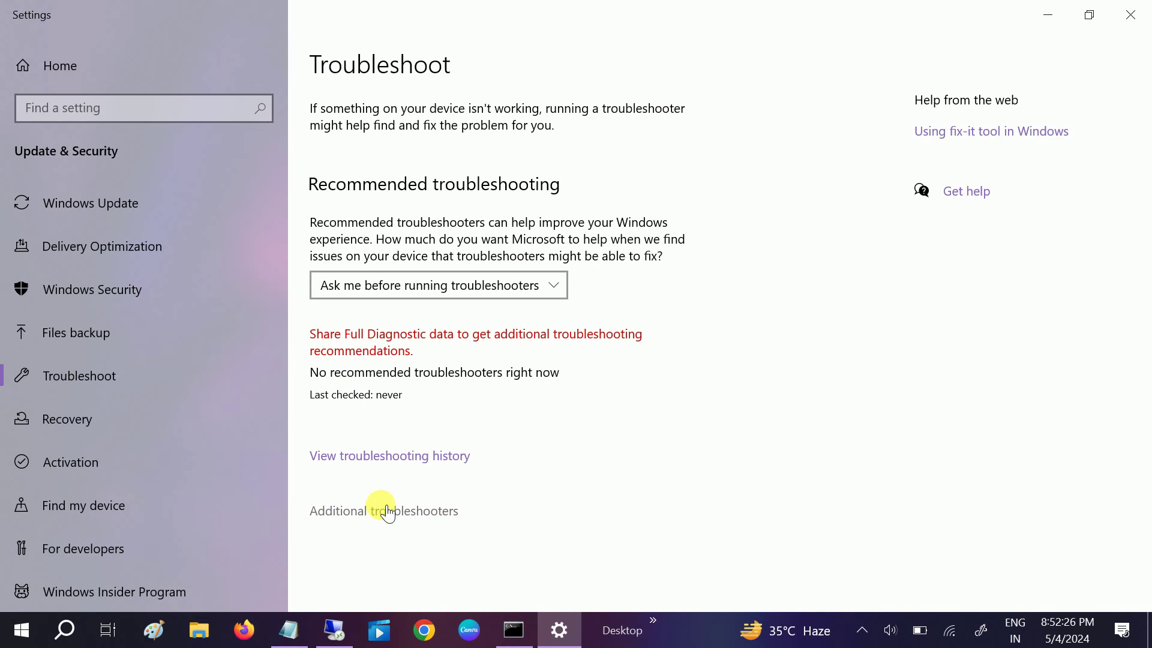
click(367, 512)
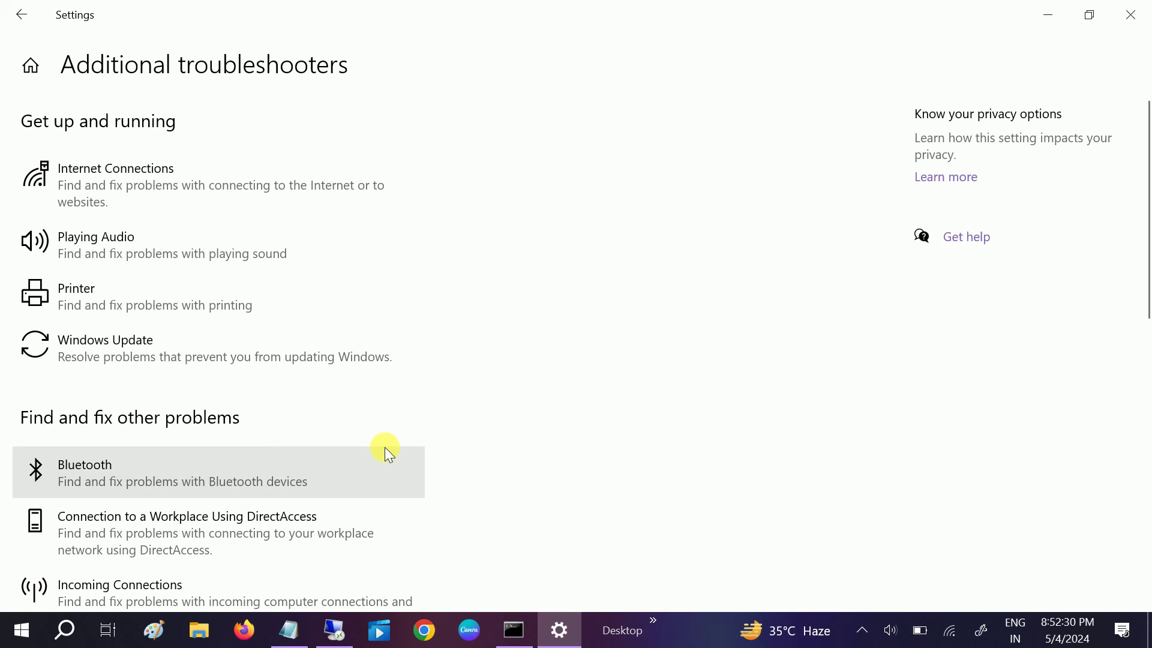
scroll(383, 448, down, 8)
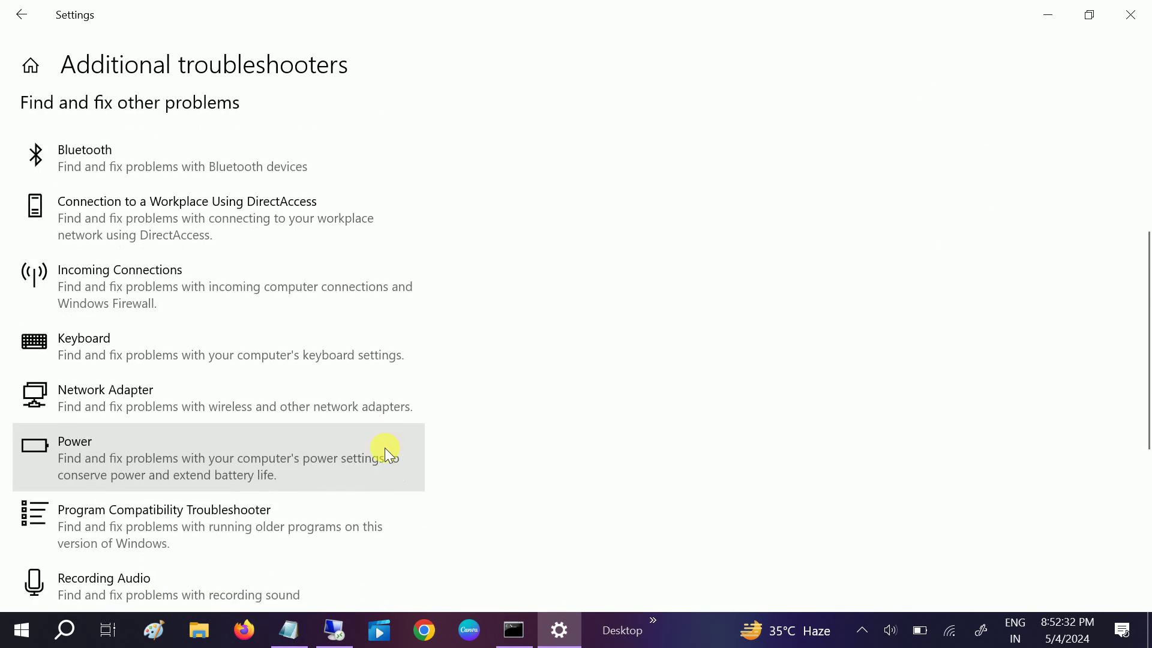
scroll(387, 454, down, 3)
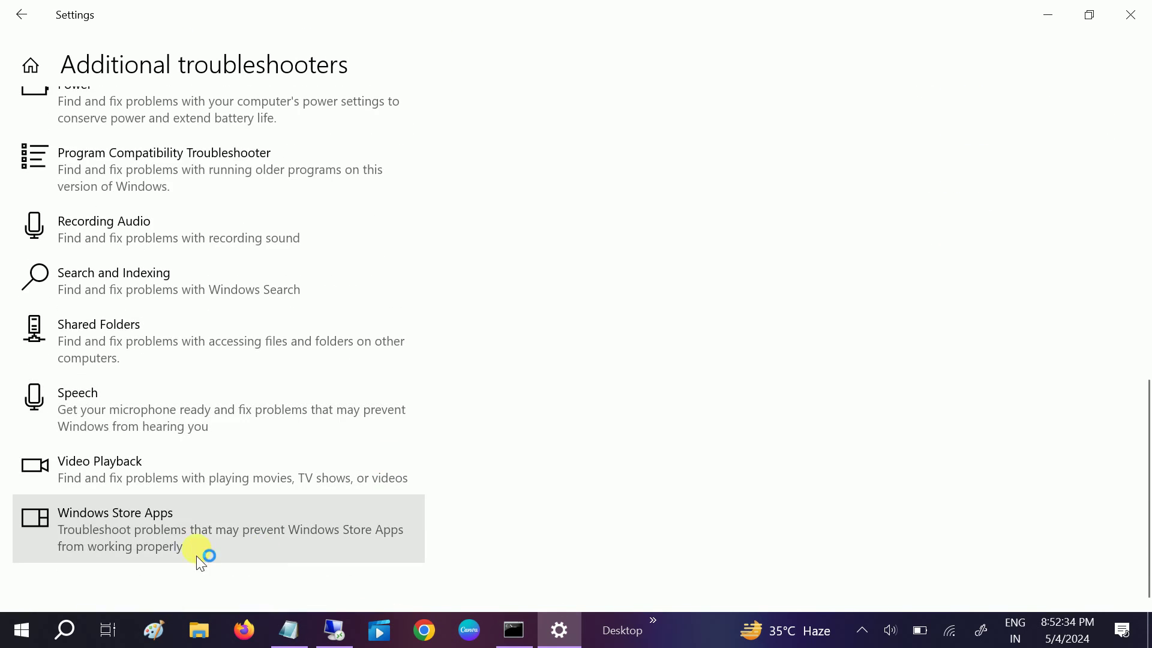
click(198, 540)
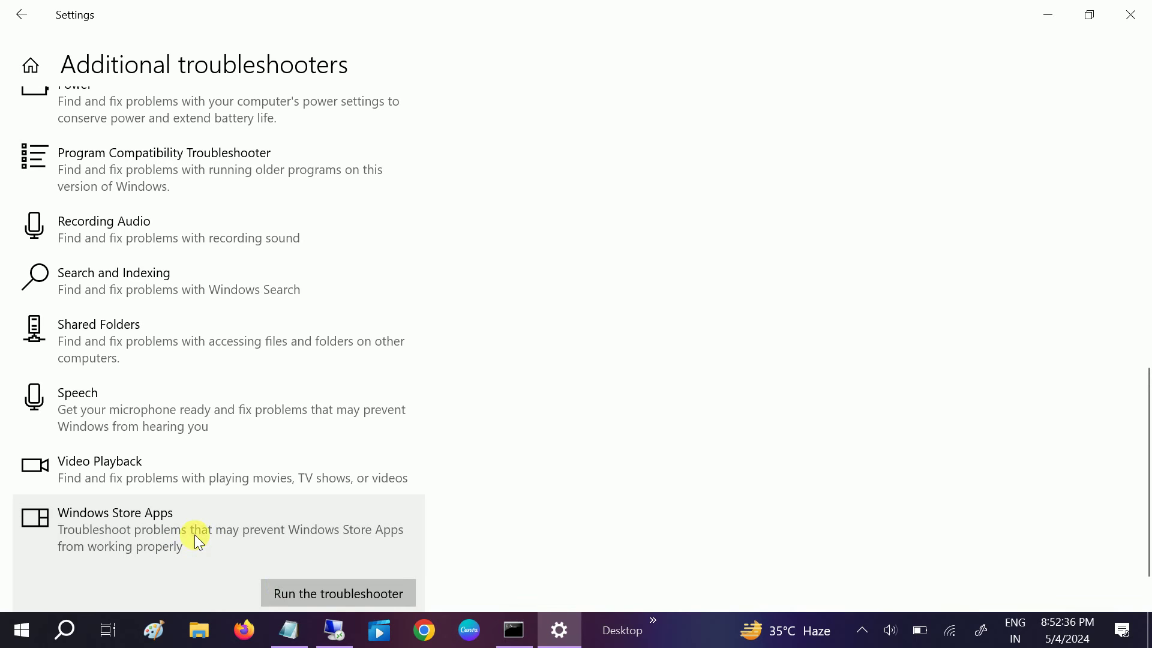
- Run the Windows Store Apps troubleshooter, then begin a new Start search
click(300, 591)
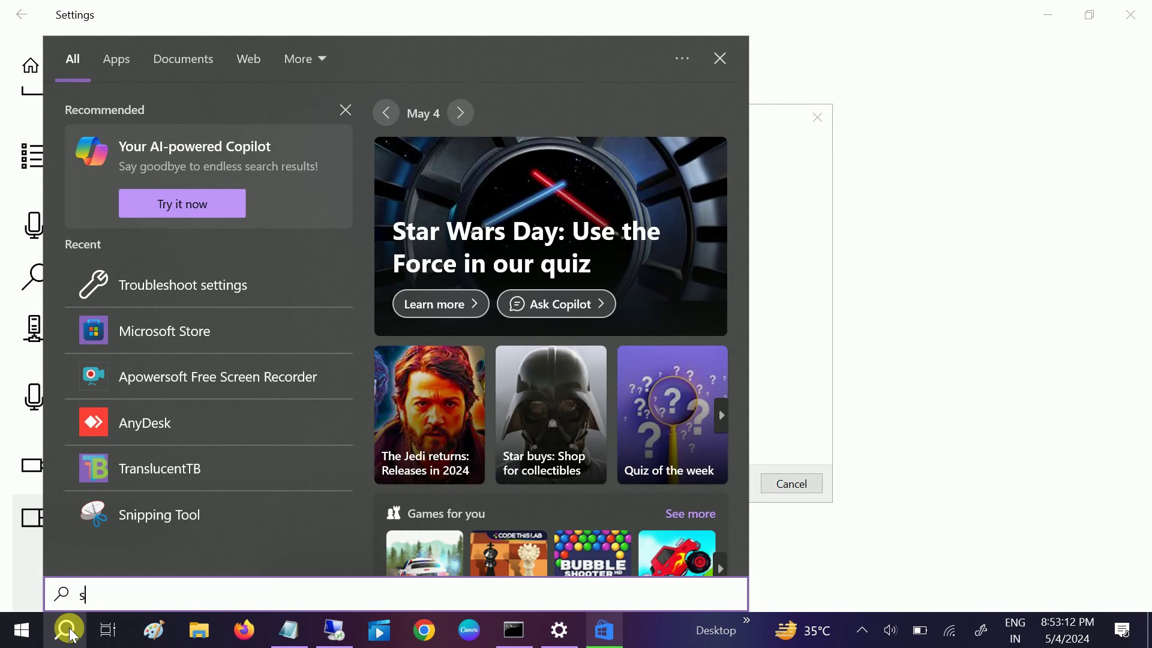
key(BackSpace)
- Run wsreset as administrator, then advance the Windows Store Apps troubleshooter
text(wsreset)
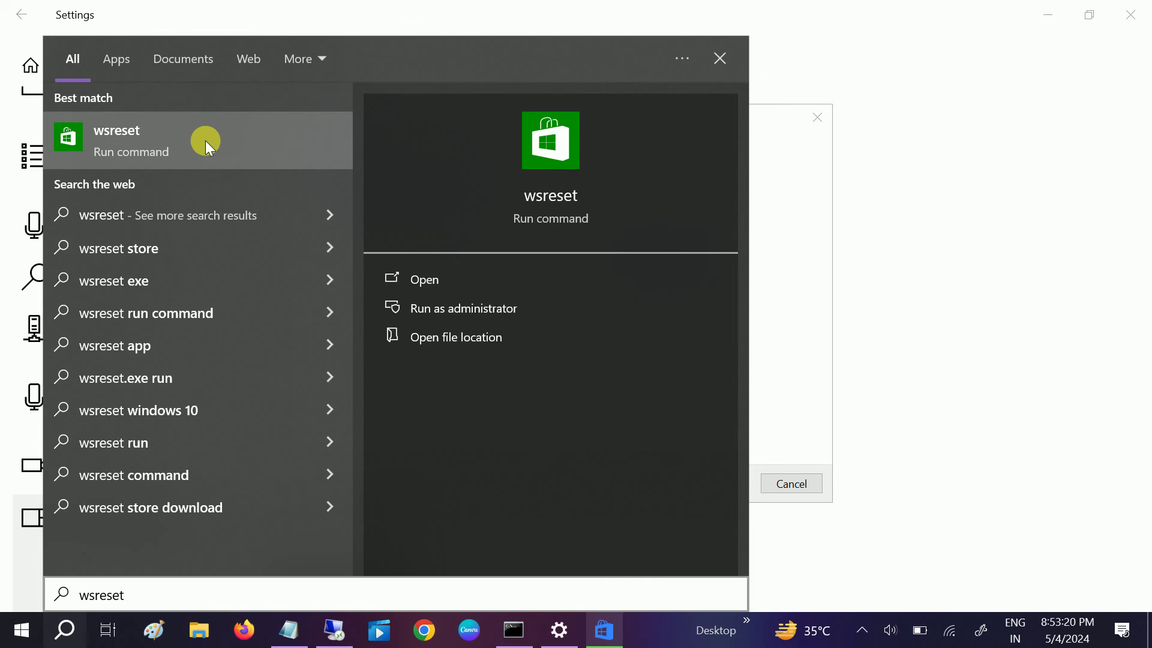
right_click(206, 140)
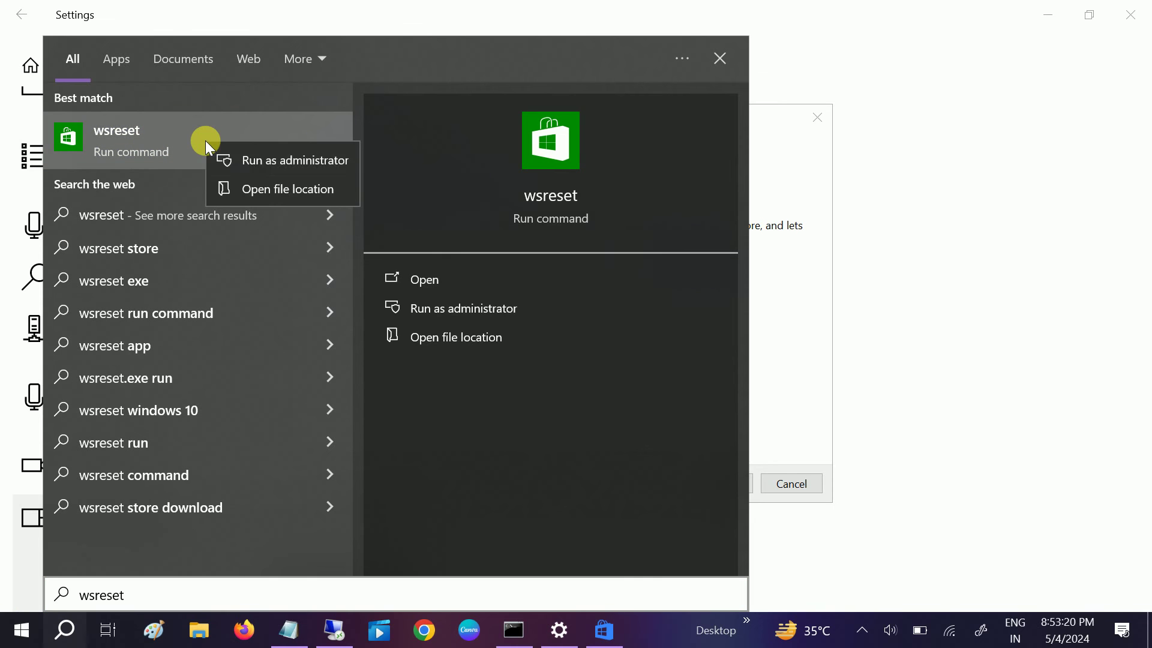
click(275, 157)
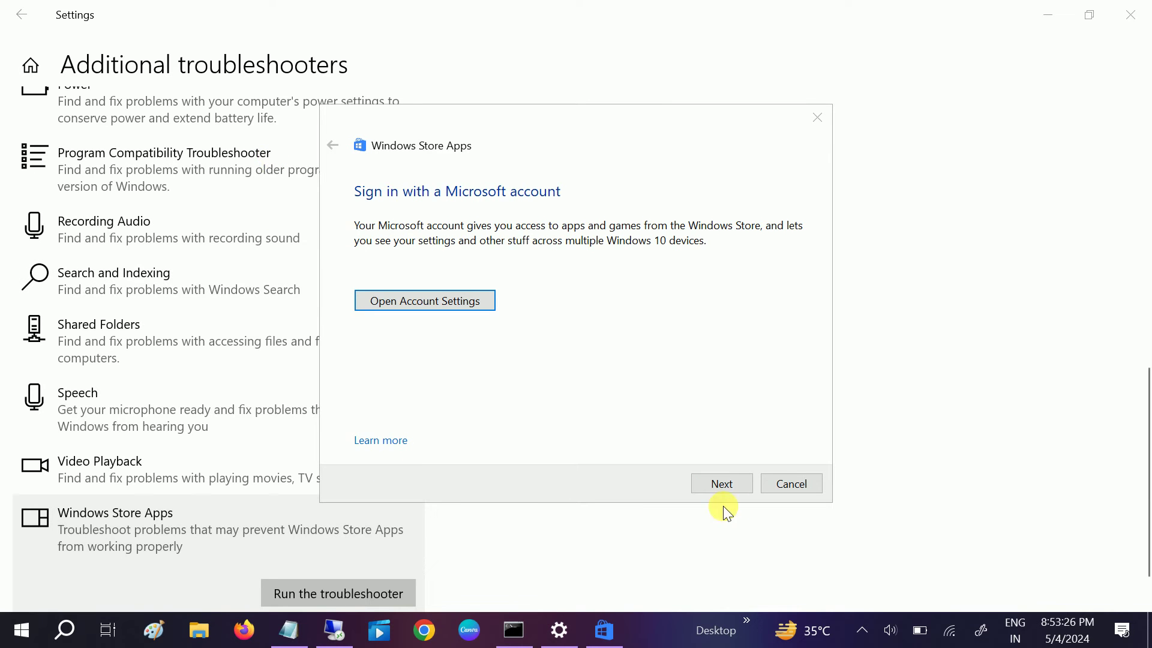
click(722, 483)
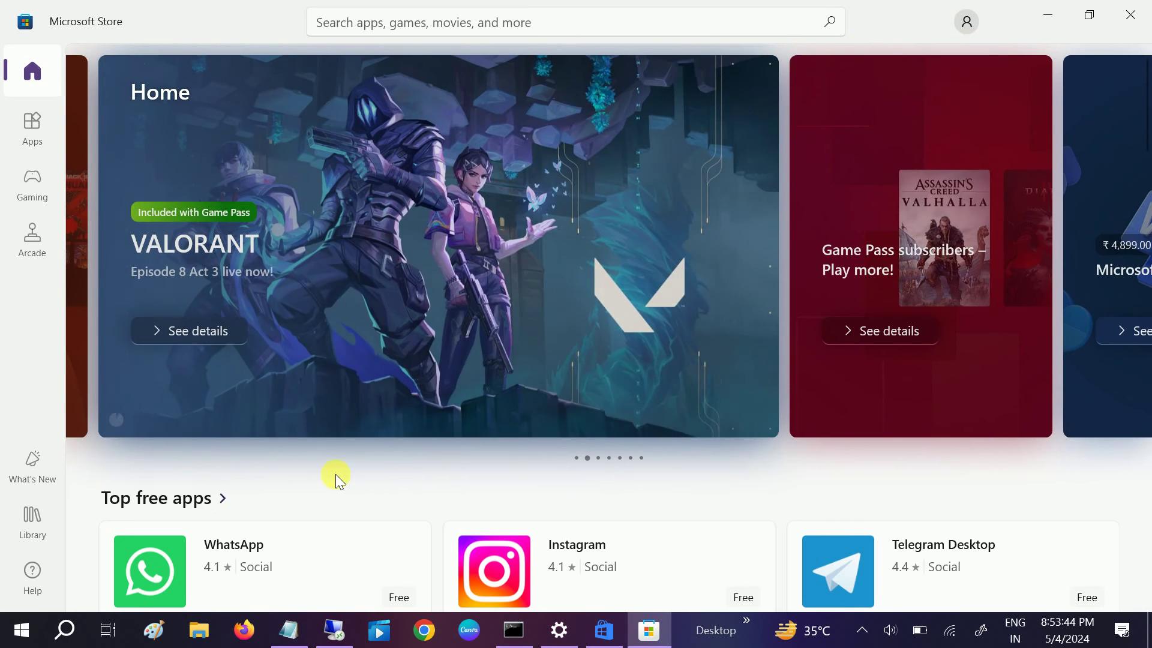
- Close Microsoft Store, step the troubleshooter through to completion, and close Settings
click(1124, 16)
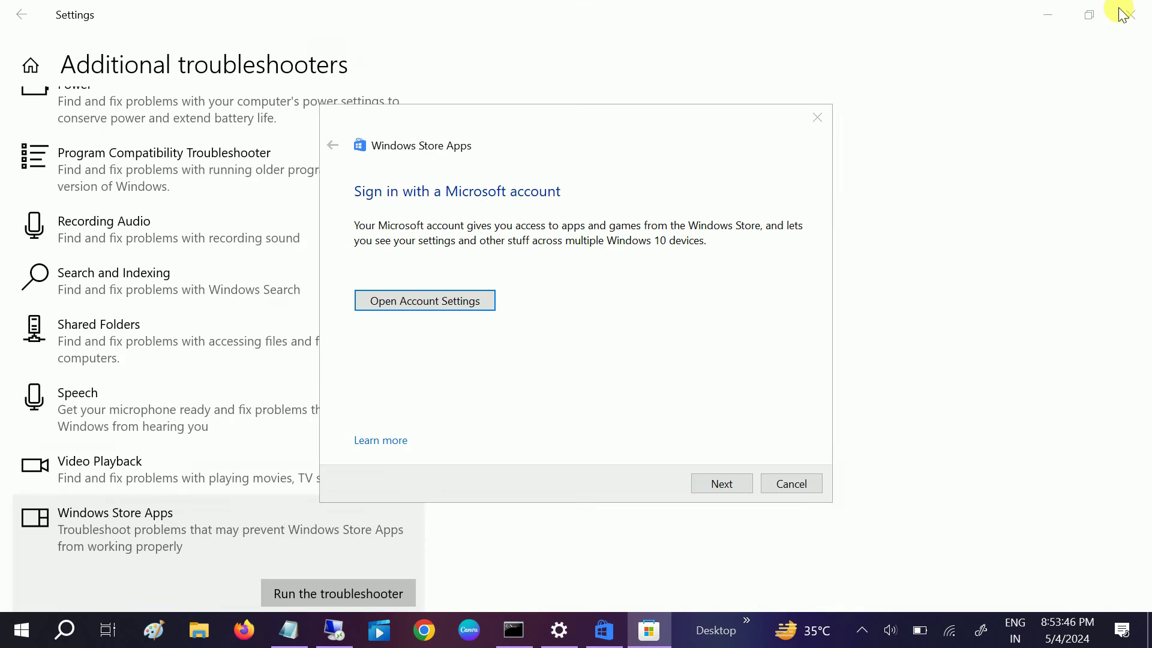
click(714, 481)
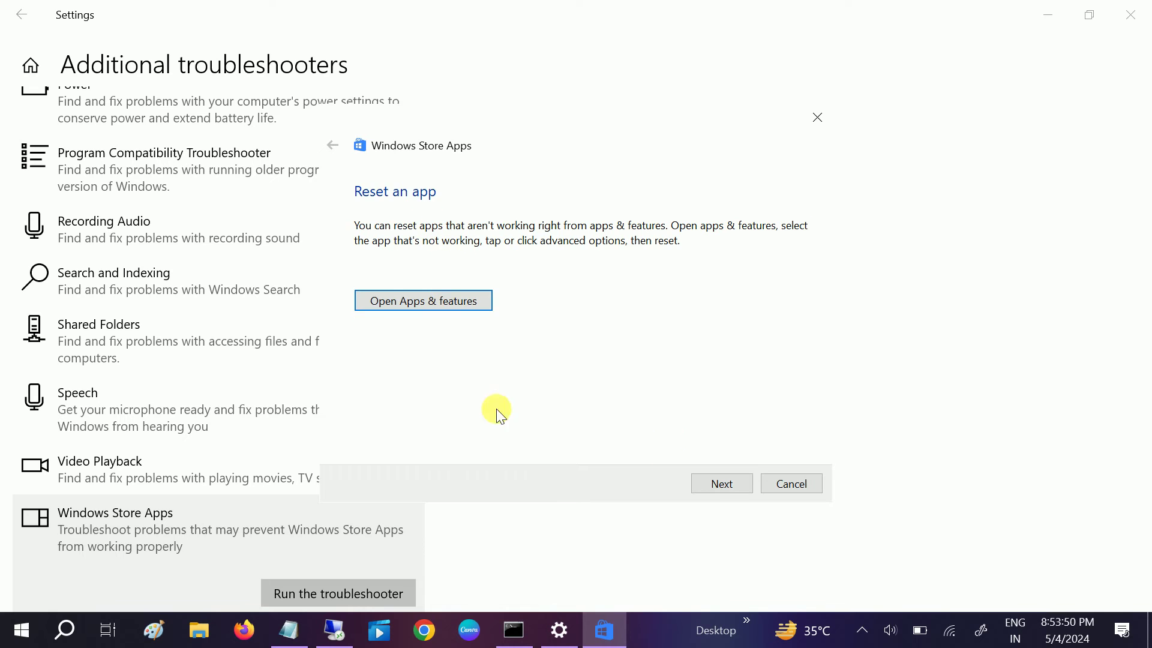
click(723, 484)
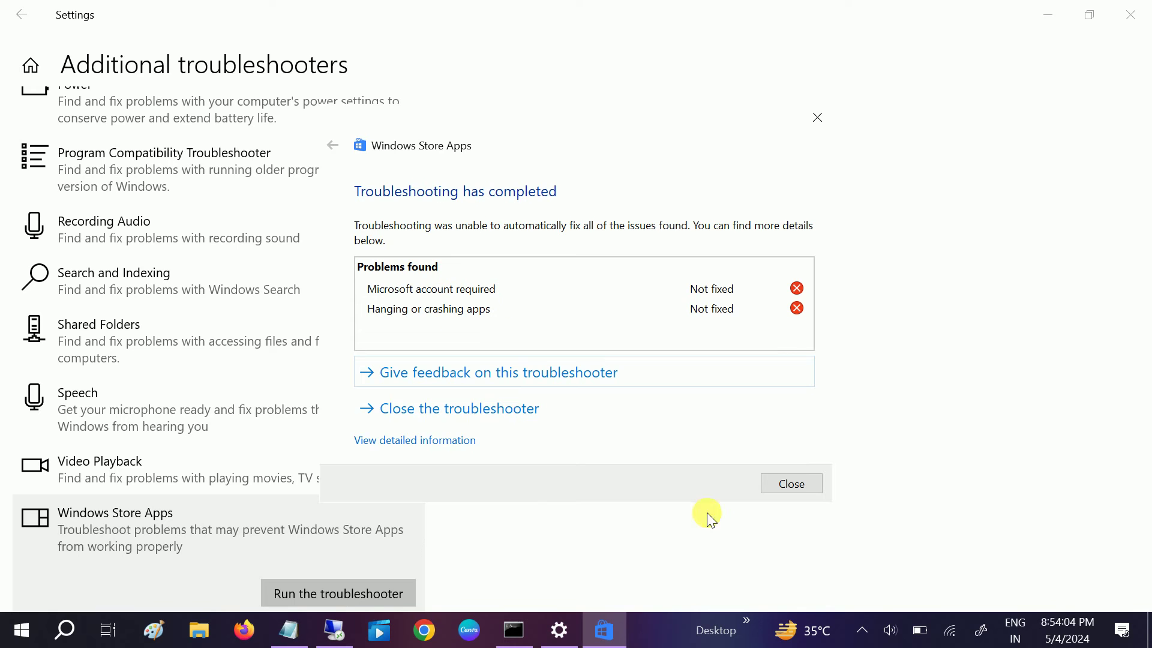
click(789, 485)
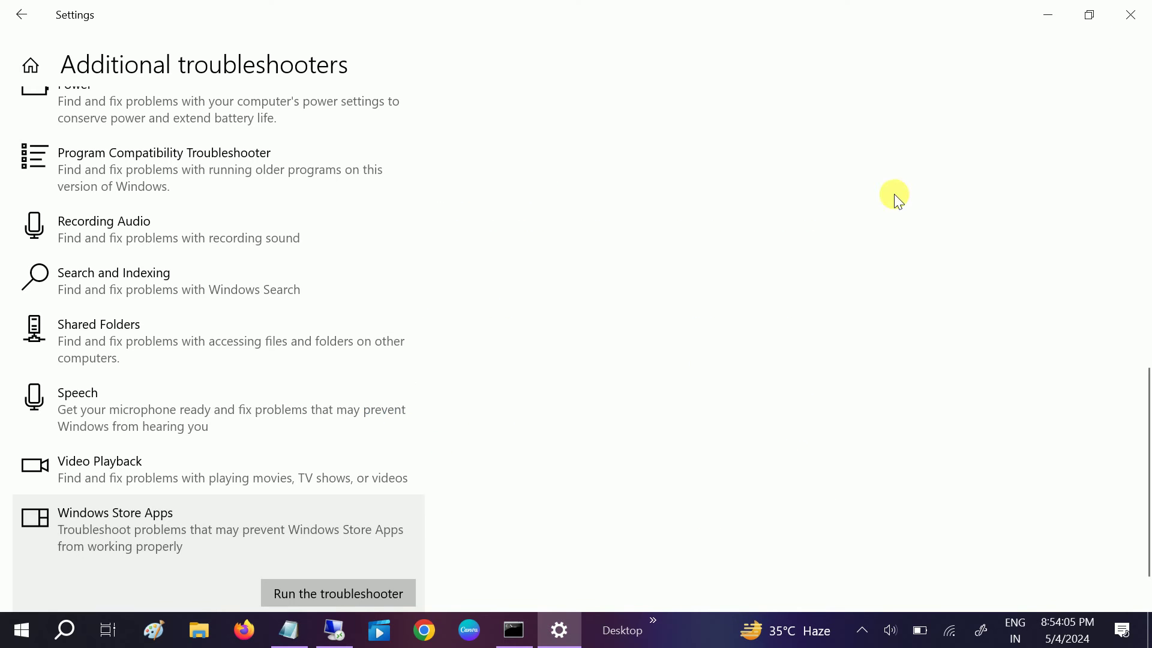
click(1119, 11)
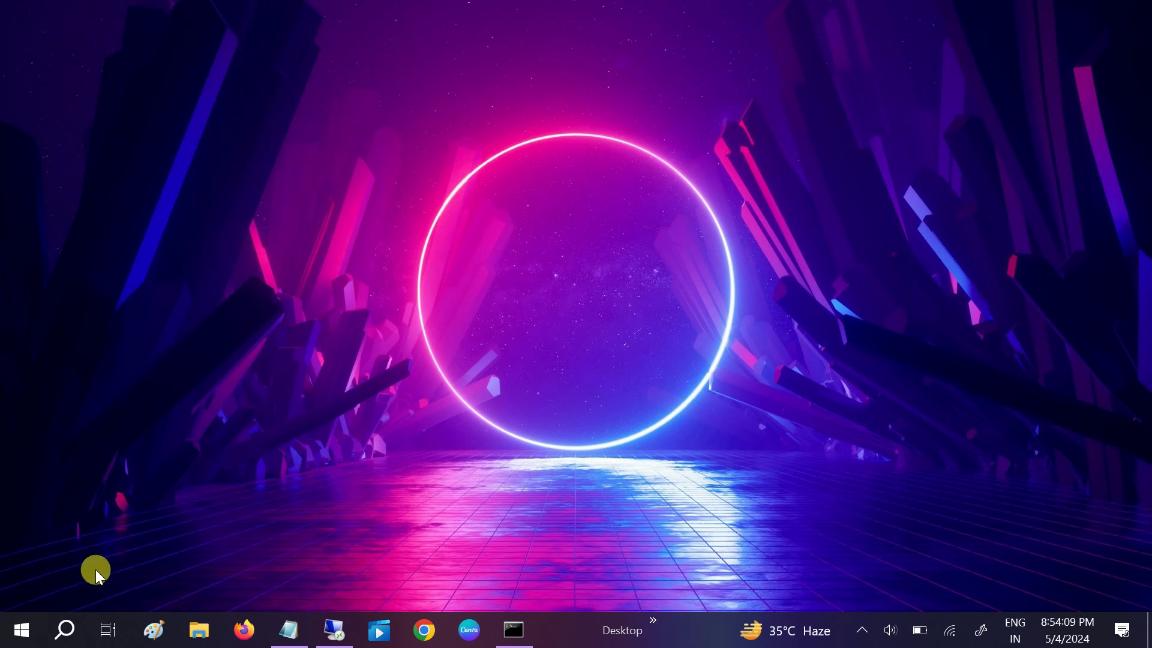
click(65, 631)
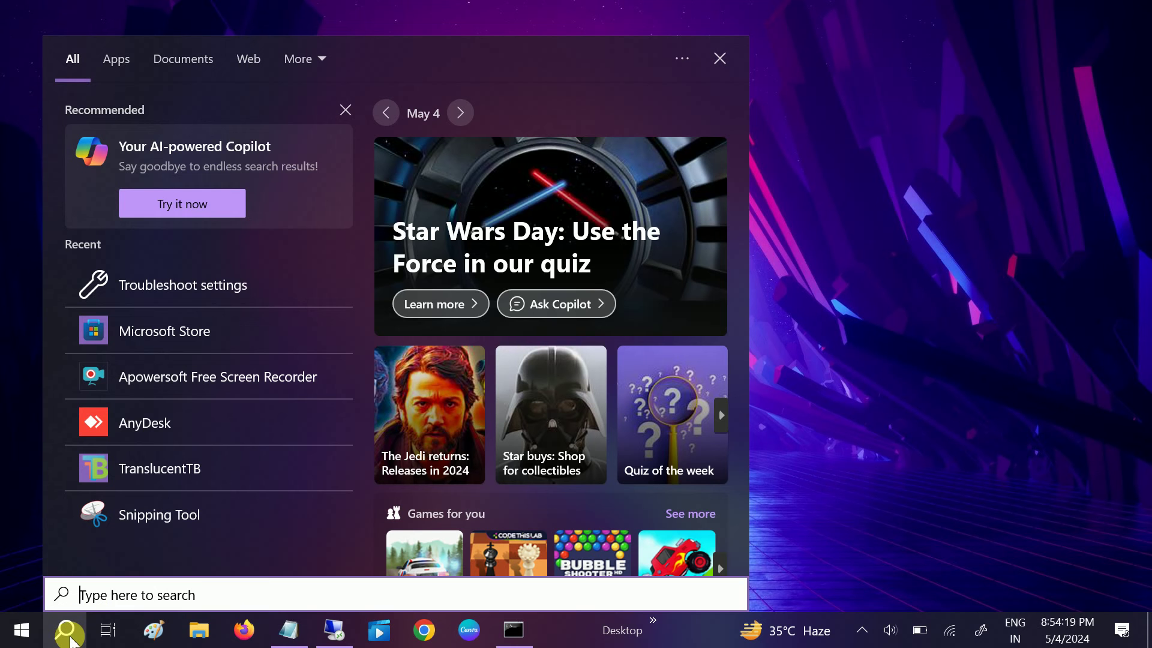
- Launch 'cmd' as administrator, approve the UAC prompt, and maximize Command Prompt
text(cmd)
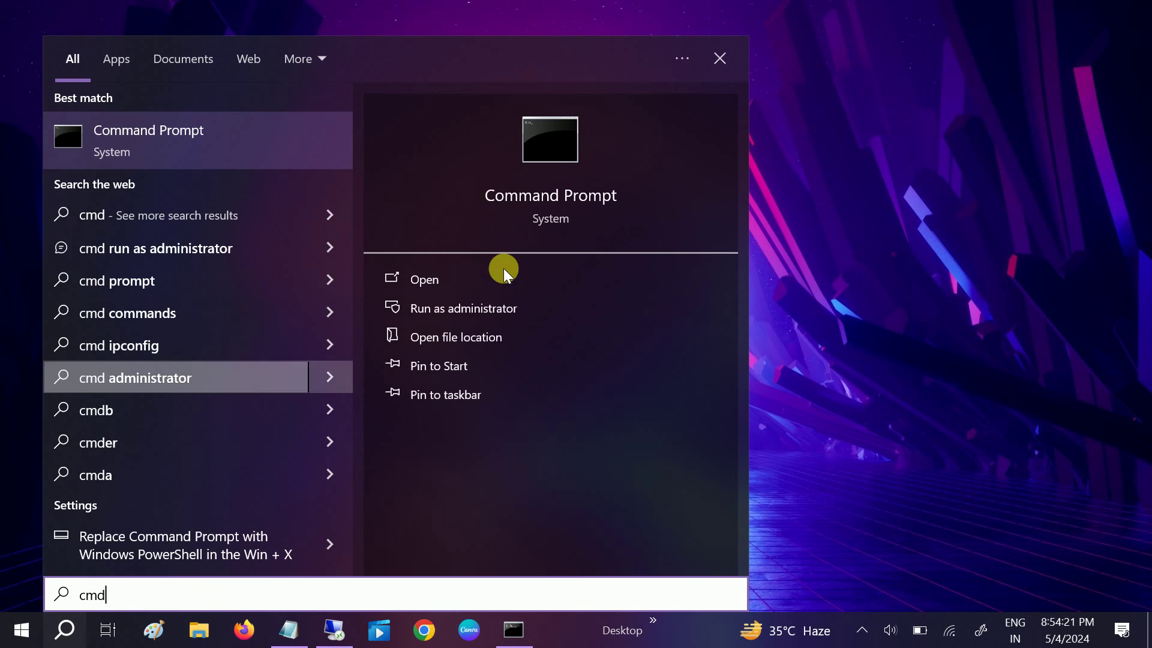
click(496, 315)
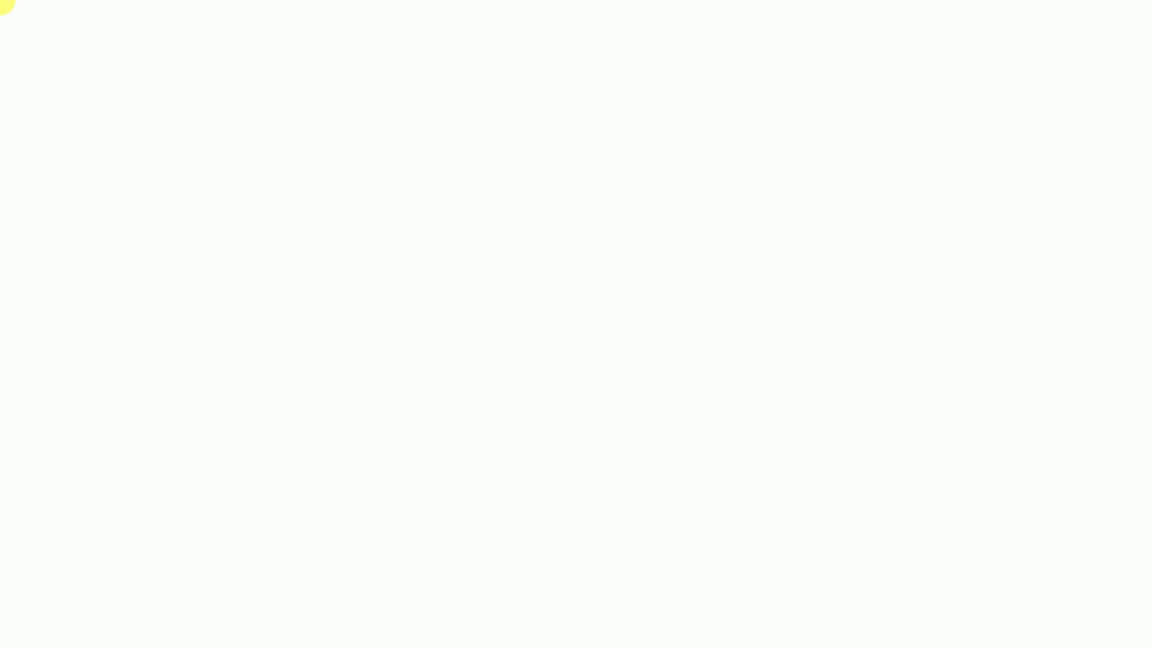
click(488, 429)
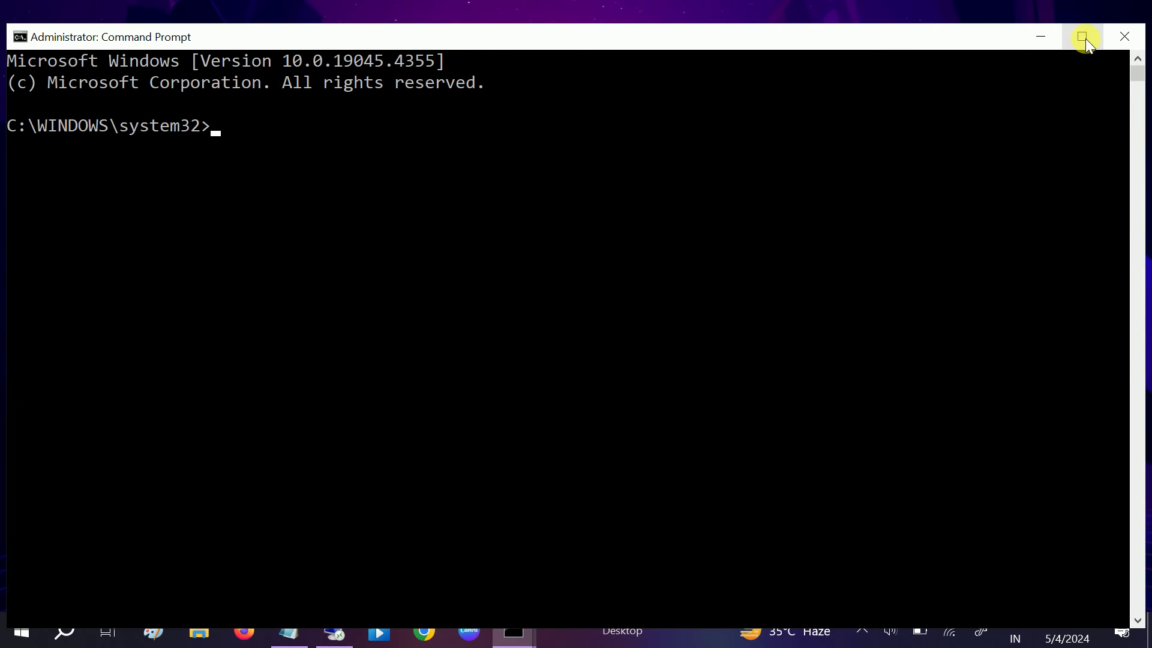
click(1083, 38)
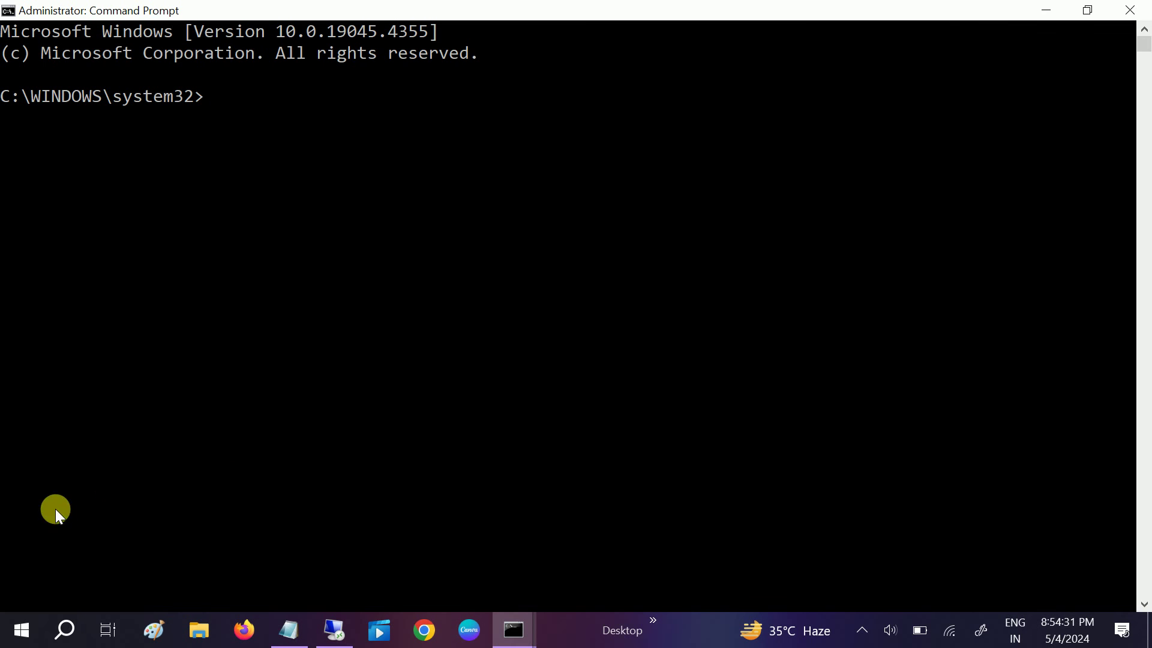
- Open Settings > Update & Security and run Check for updates
click(20, 636)
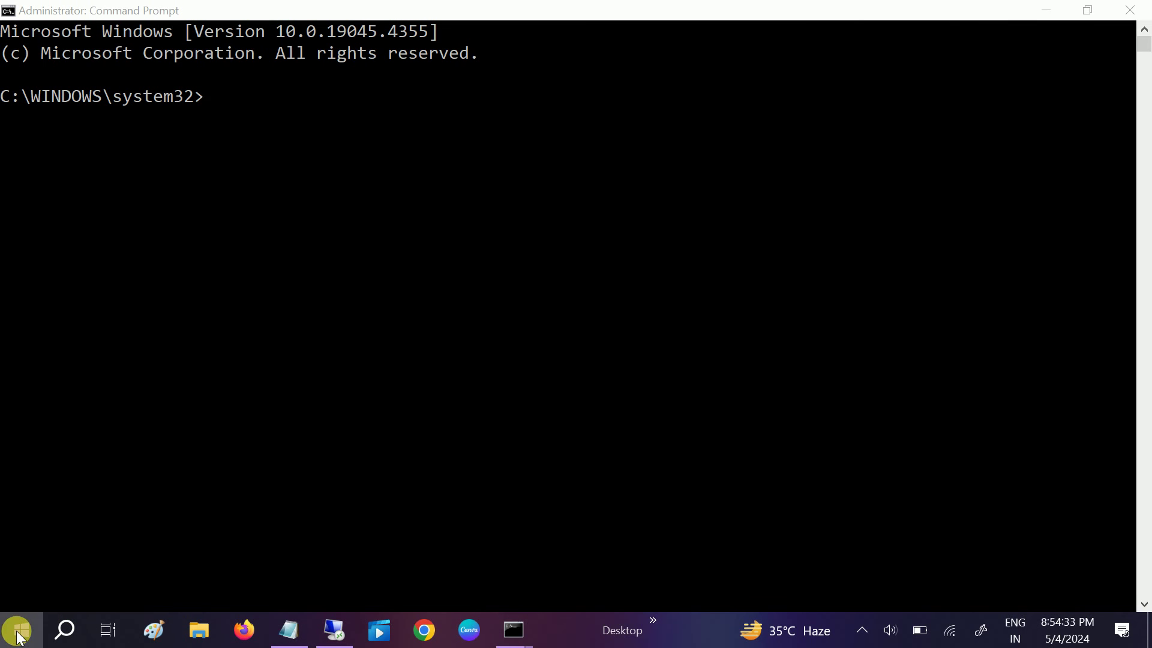
click(32, 558)
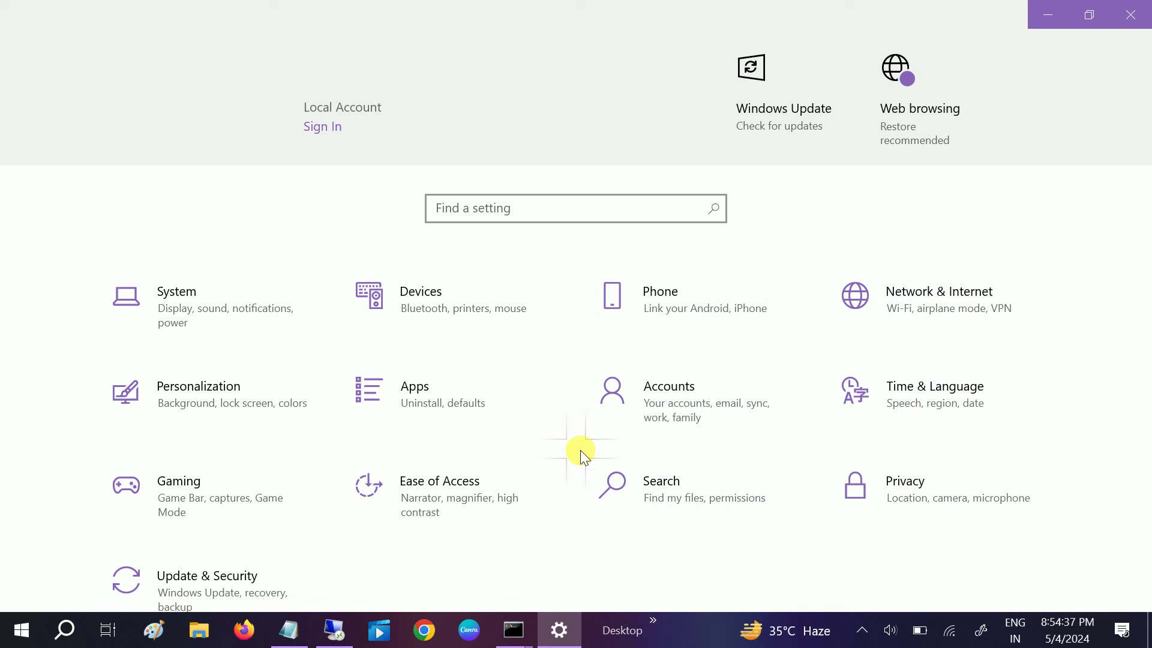
click(236, 585)
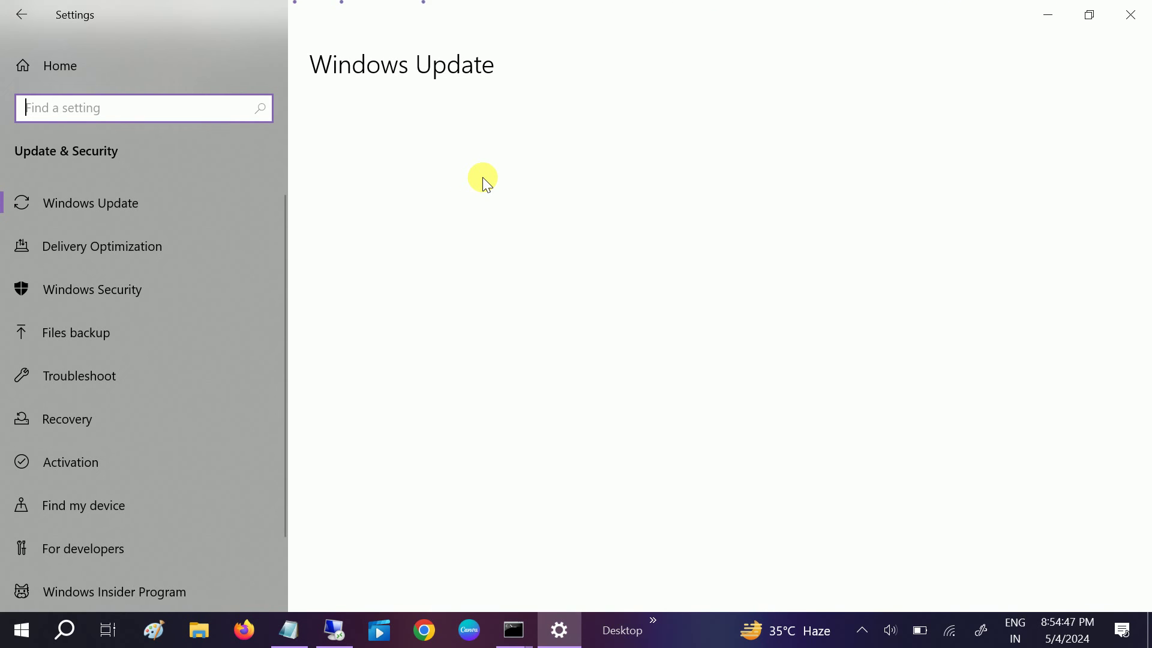
click(406, 173)
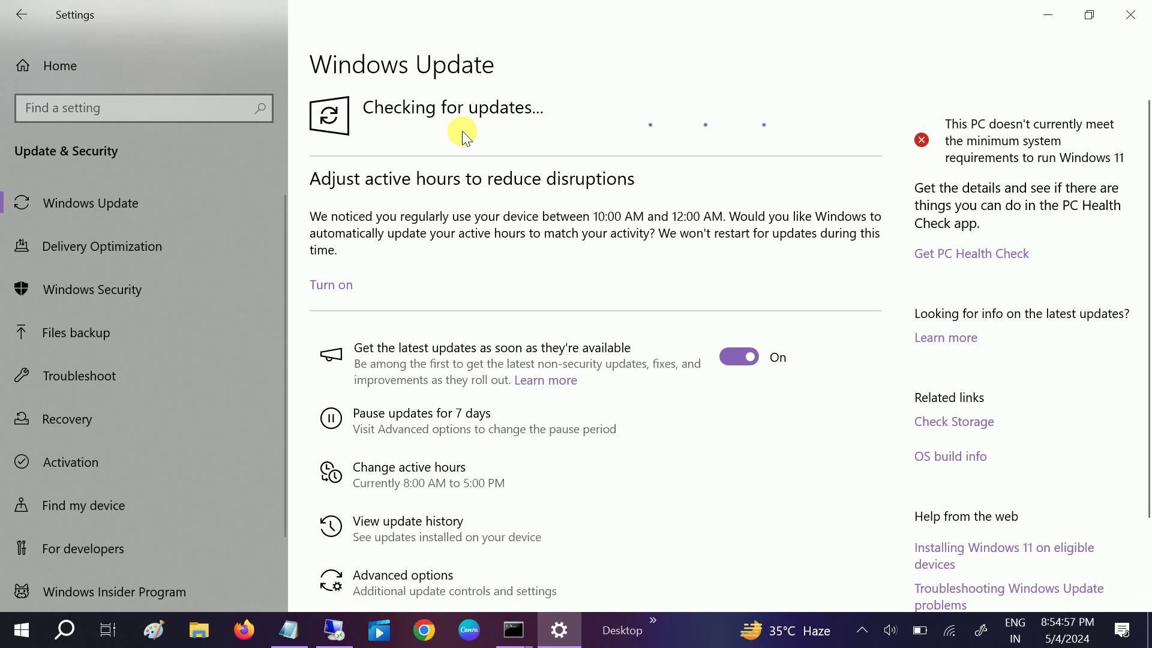
- Minimize Settings, copy Notepad's Get-AppXPackage WindowsStore re-register line, and minimize Notepad
click(1054, 18)
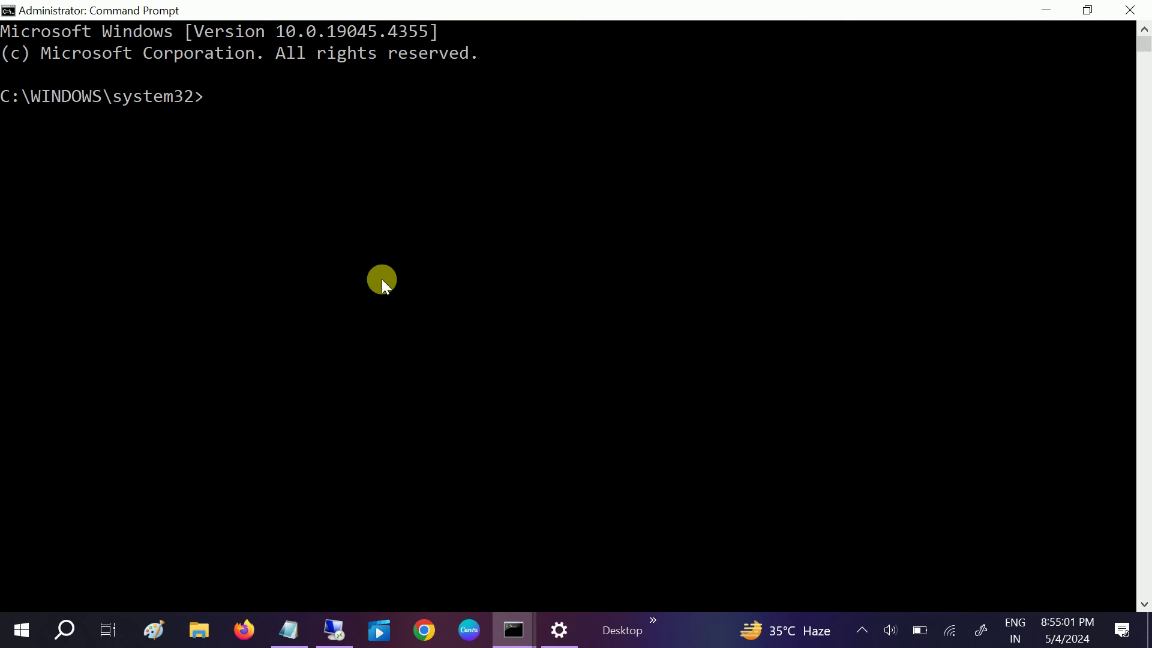
click(299, 633)
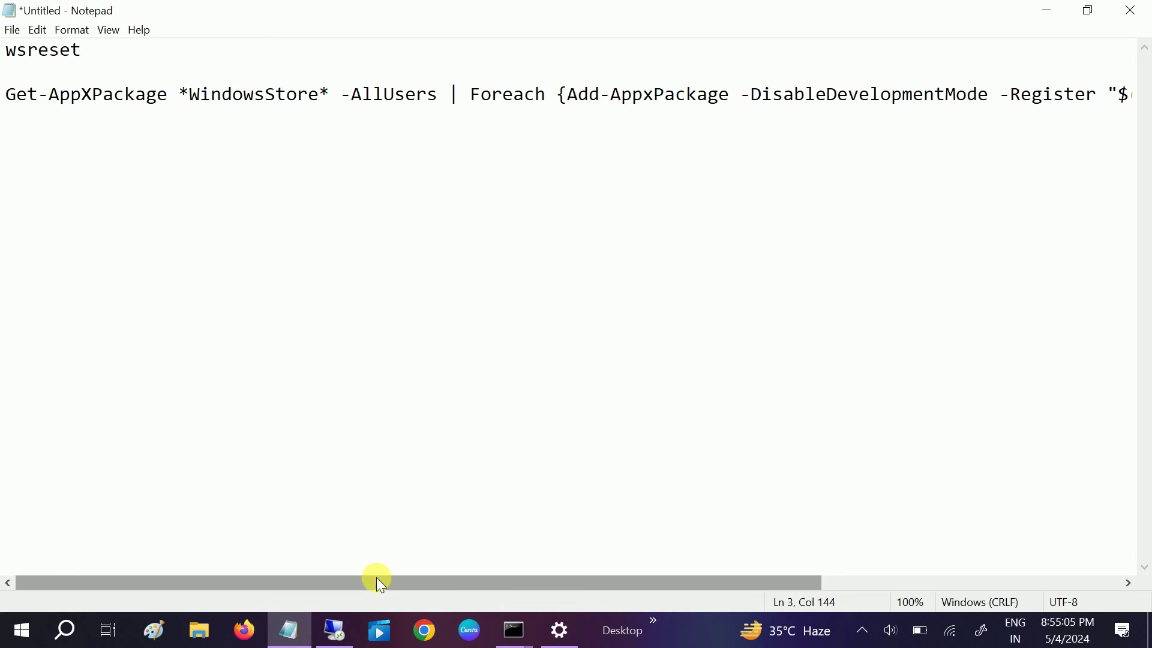
drag(6, 97, 1149, 126)
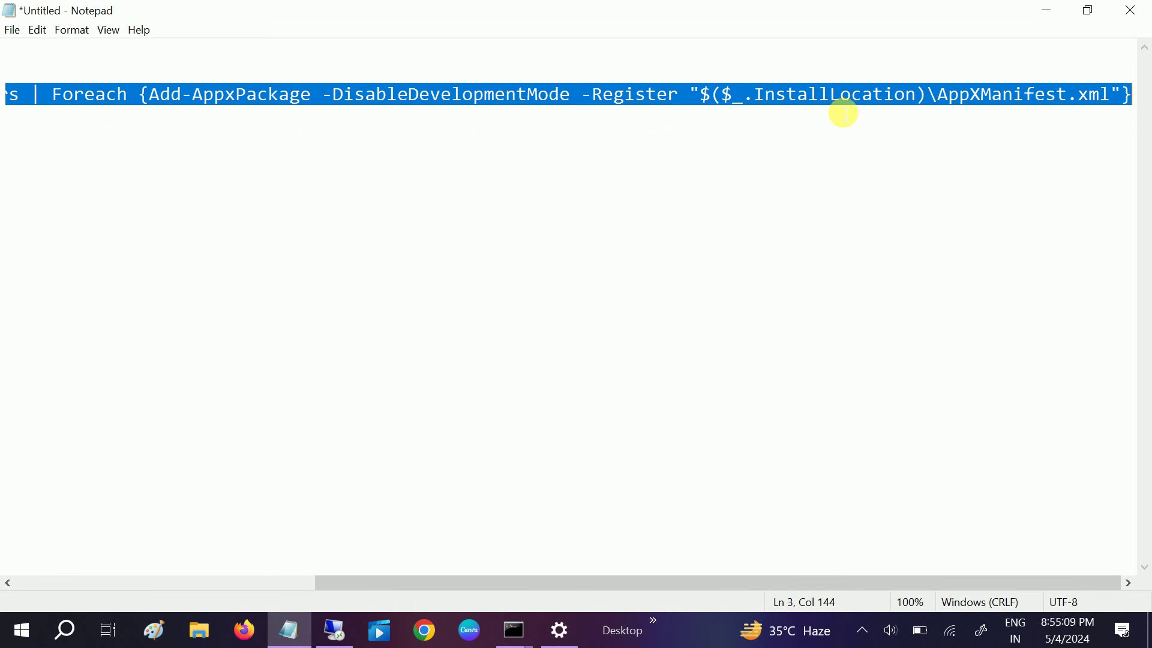
right_click(789, 93)
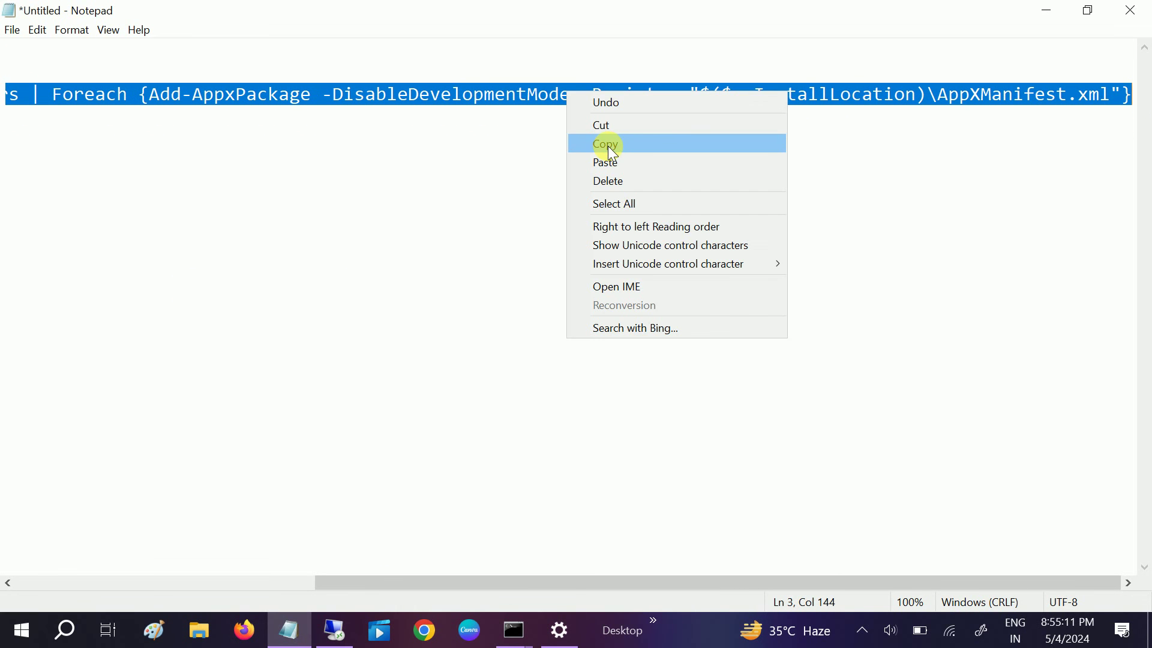
click(608, 146)
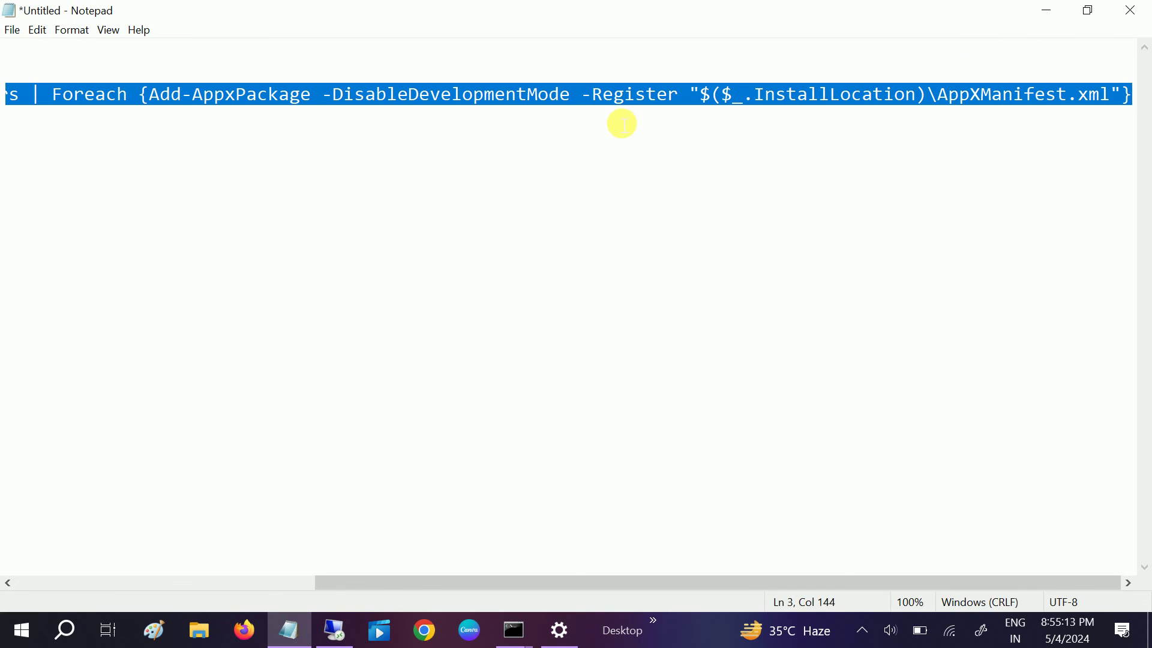
click(1038, 12)
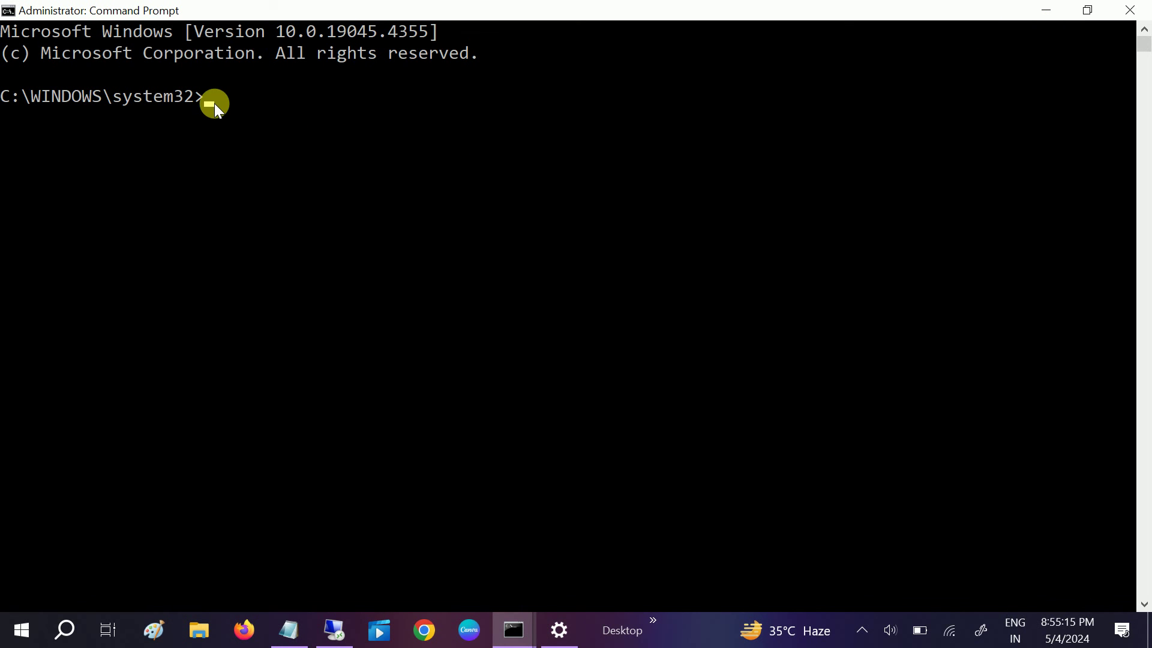
- Launch Windows PowerShell as administrator from a 'power' search, maximize it, and return to Notepad
click(84, 628)
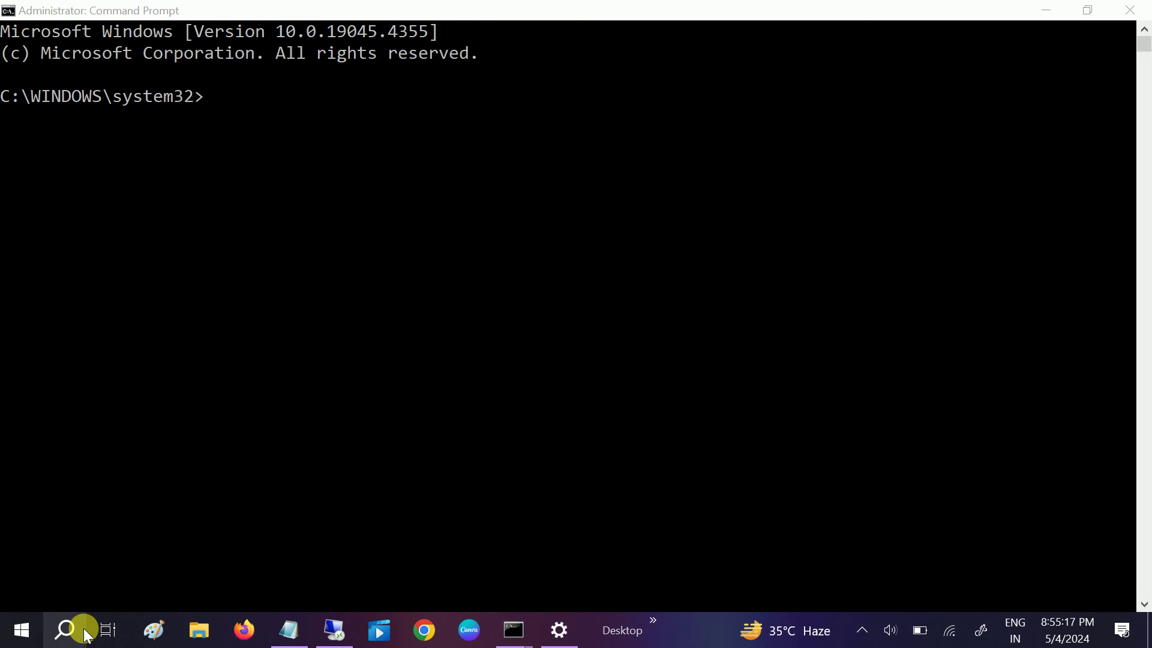
text(pow)
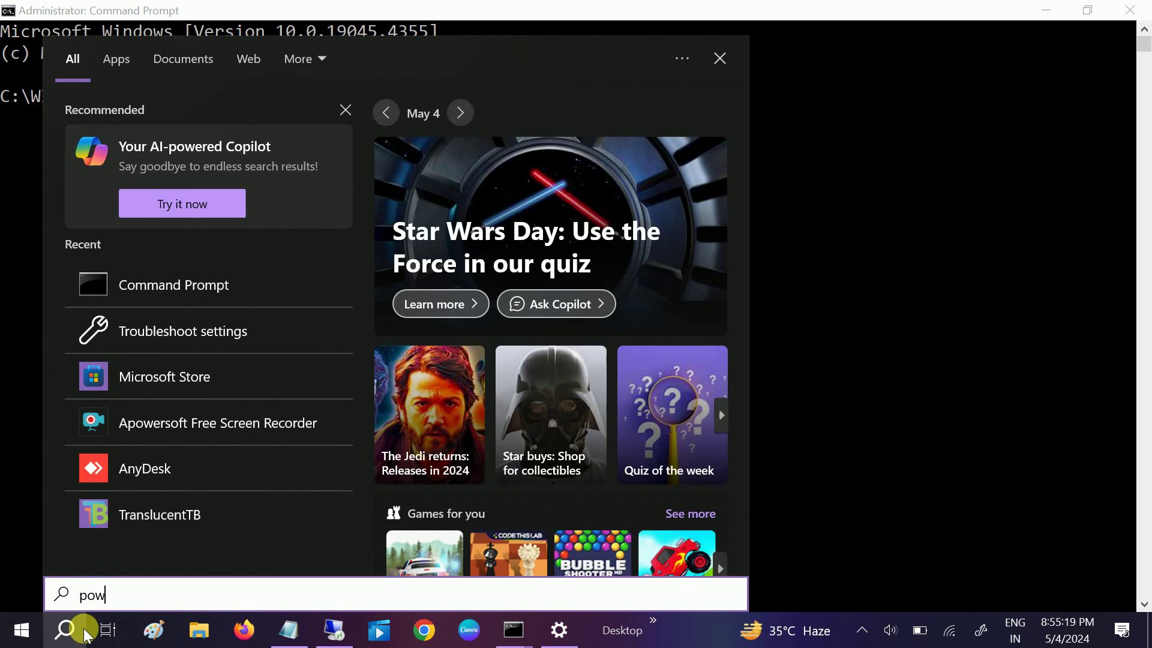
text(er)
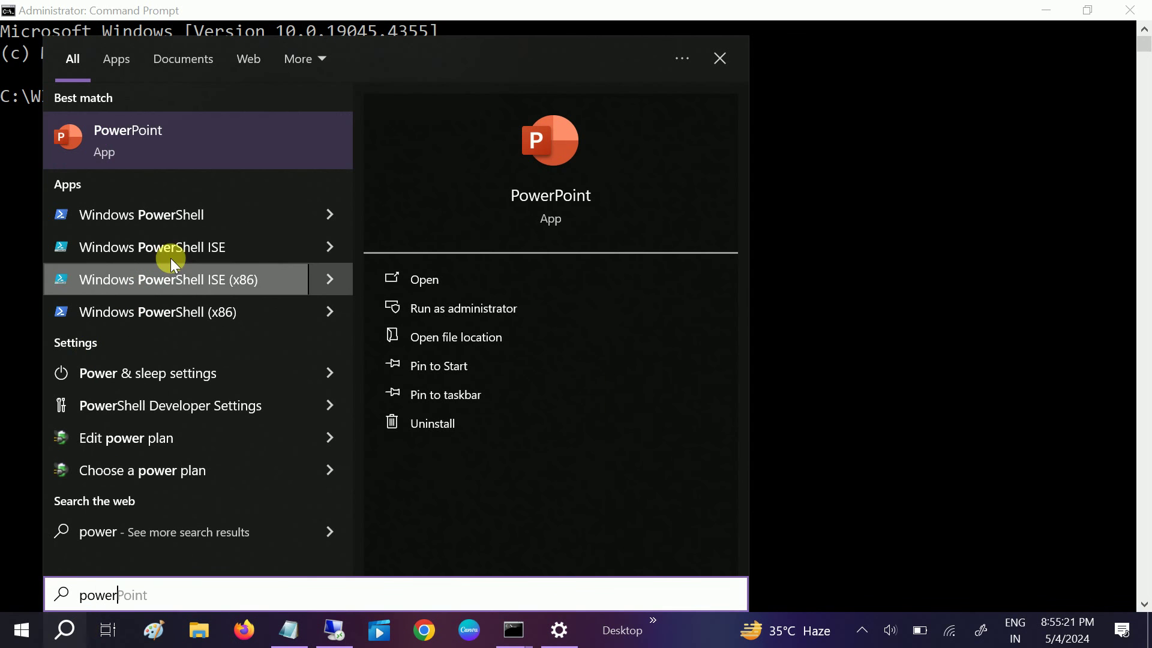
right_click(175, 217)
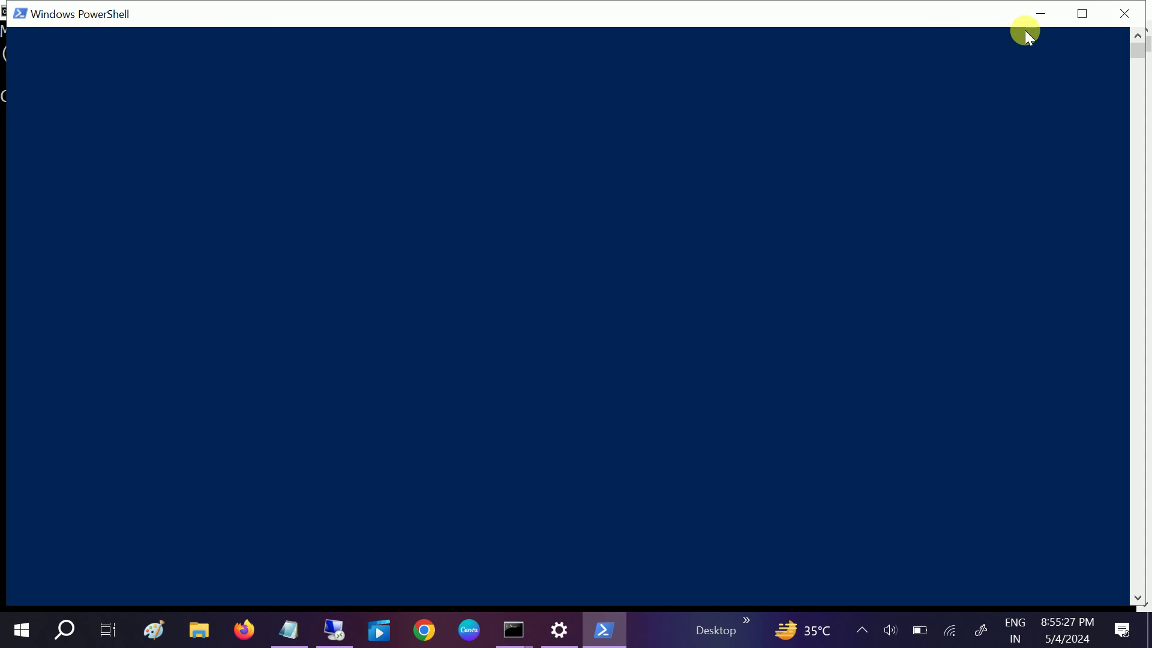
click(1080, 16)
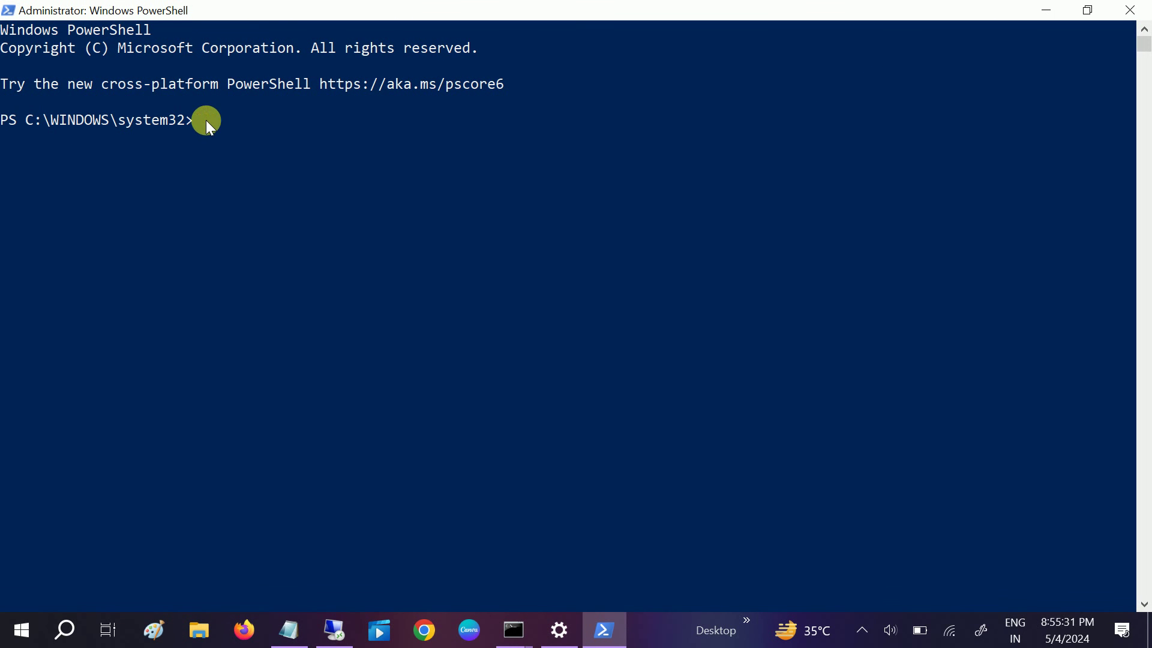
click(289, 630)
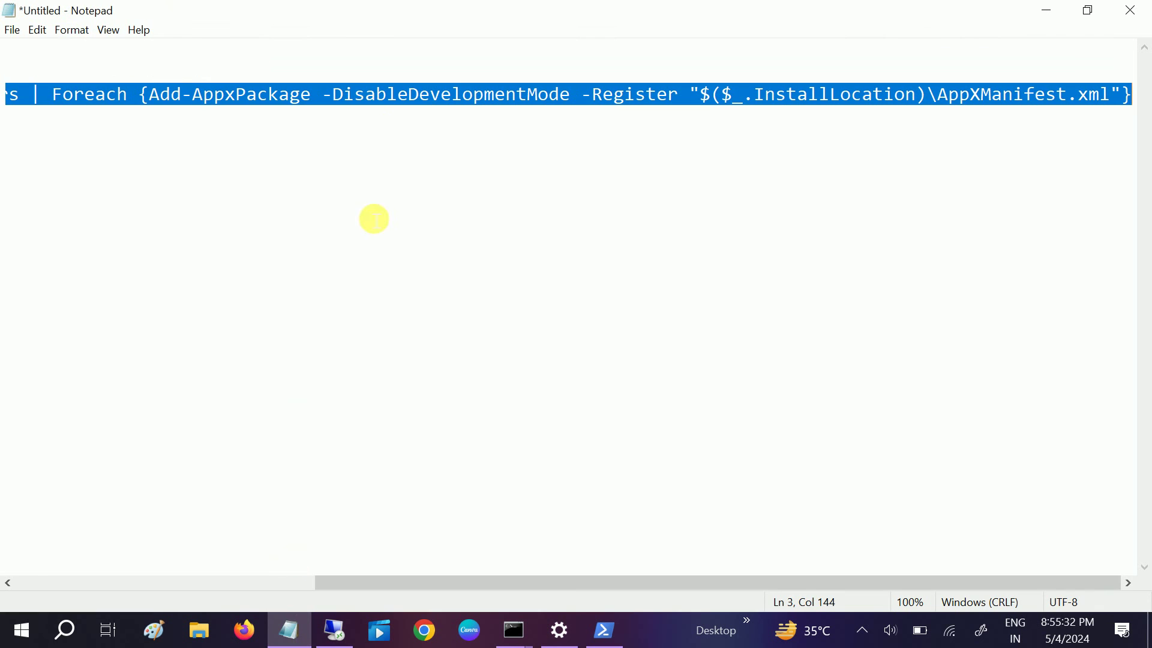
- Copy the Get-AppXPackage re-registration line from Notepad, then paste and run it in PowerShell
right_click(360, 102)
click(186, 152)
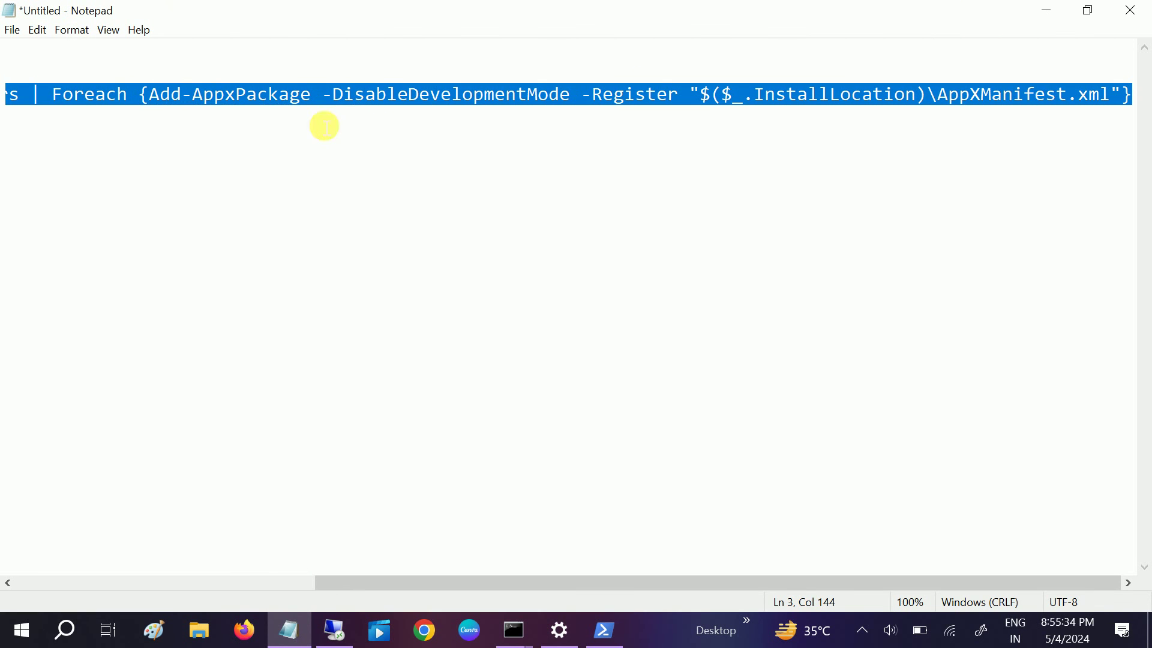
click(1047, 10)
right_click(526, 91)
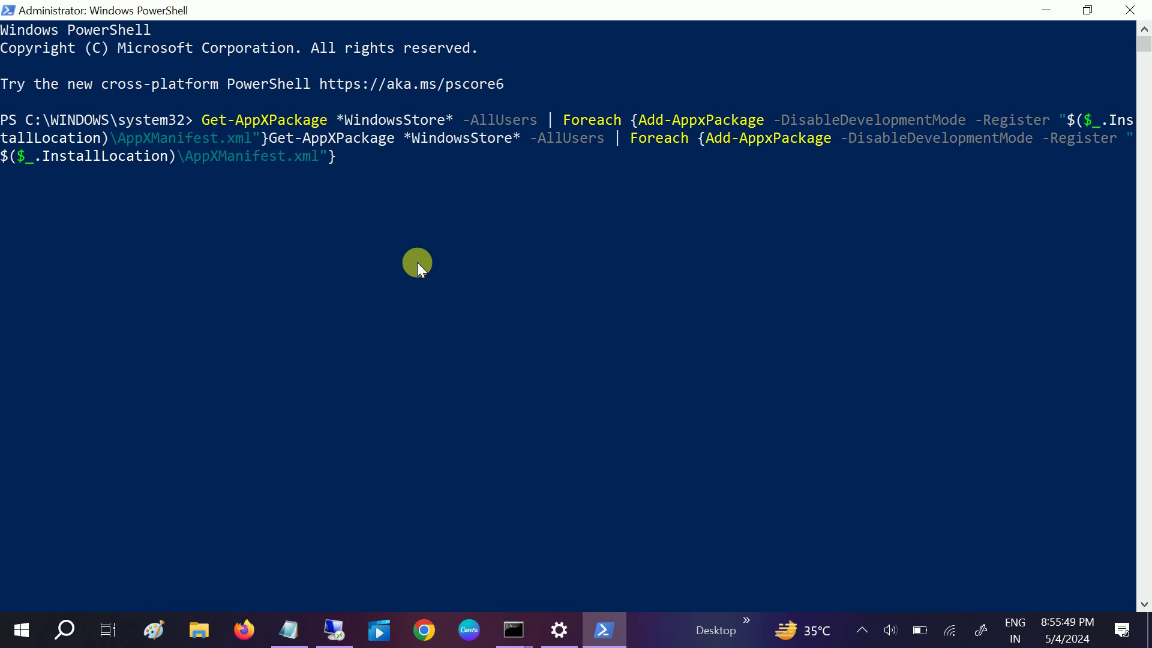
key(Return)
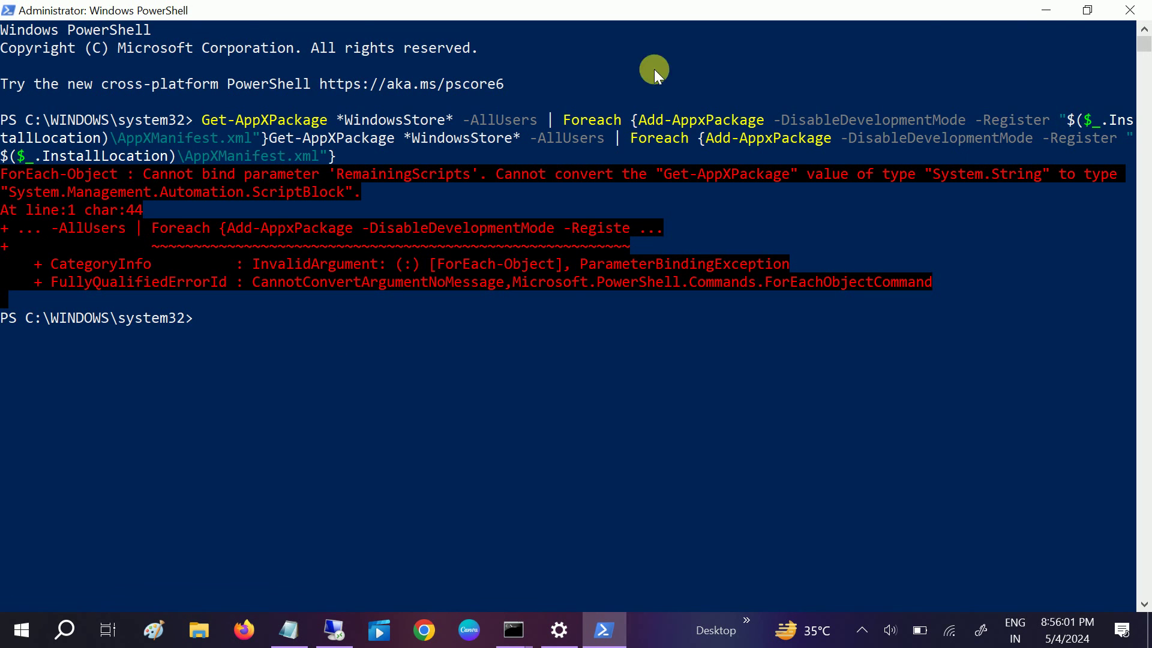
- Minimize PowerShell to reveal the administrator Command Prompt at C:\WINDOWS\system32
click(1047, 10)
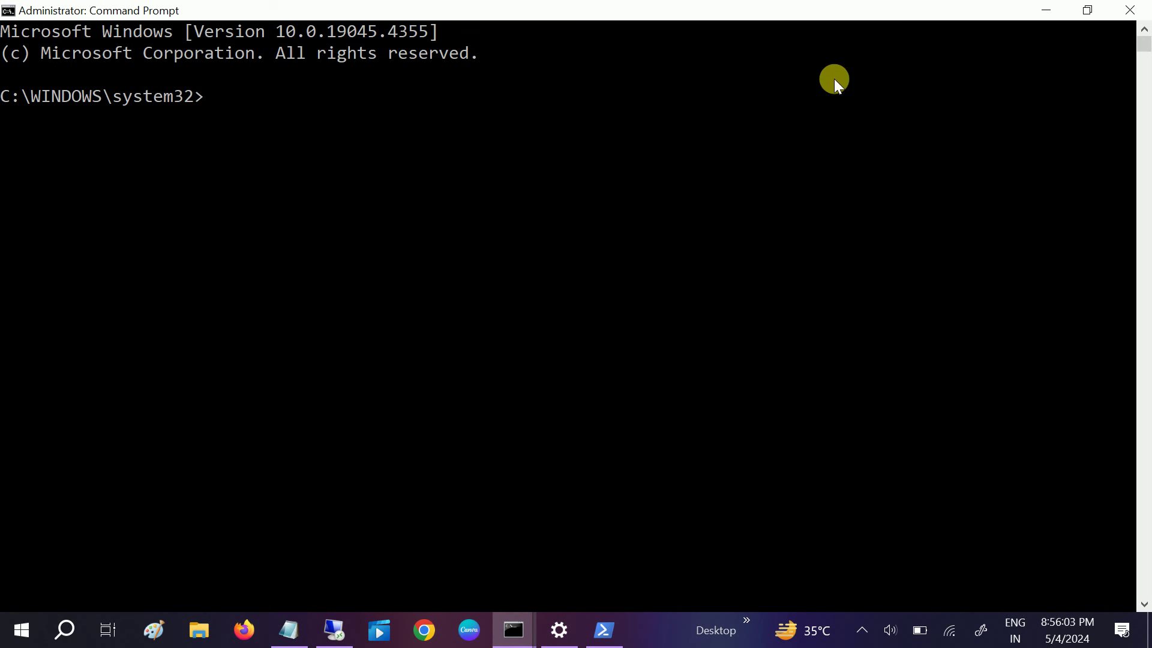